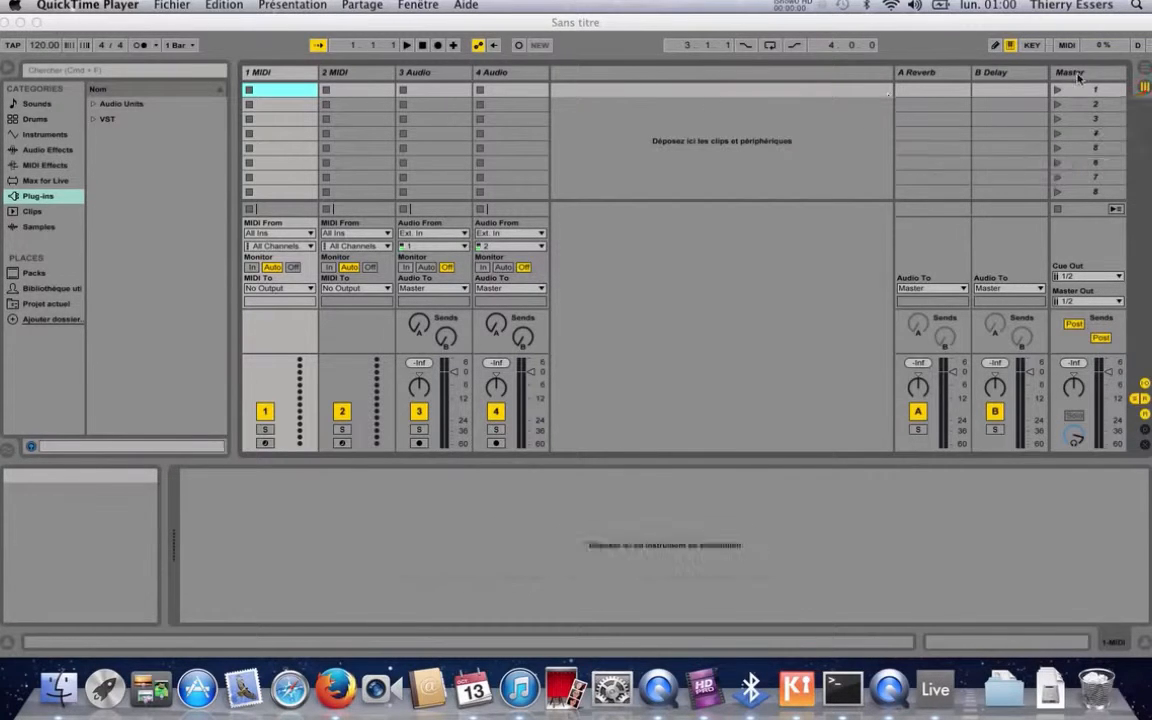
Step: Compare the Arrangement view with the Session view, finishing in the Session view
click(1146, 74)
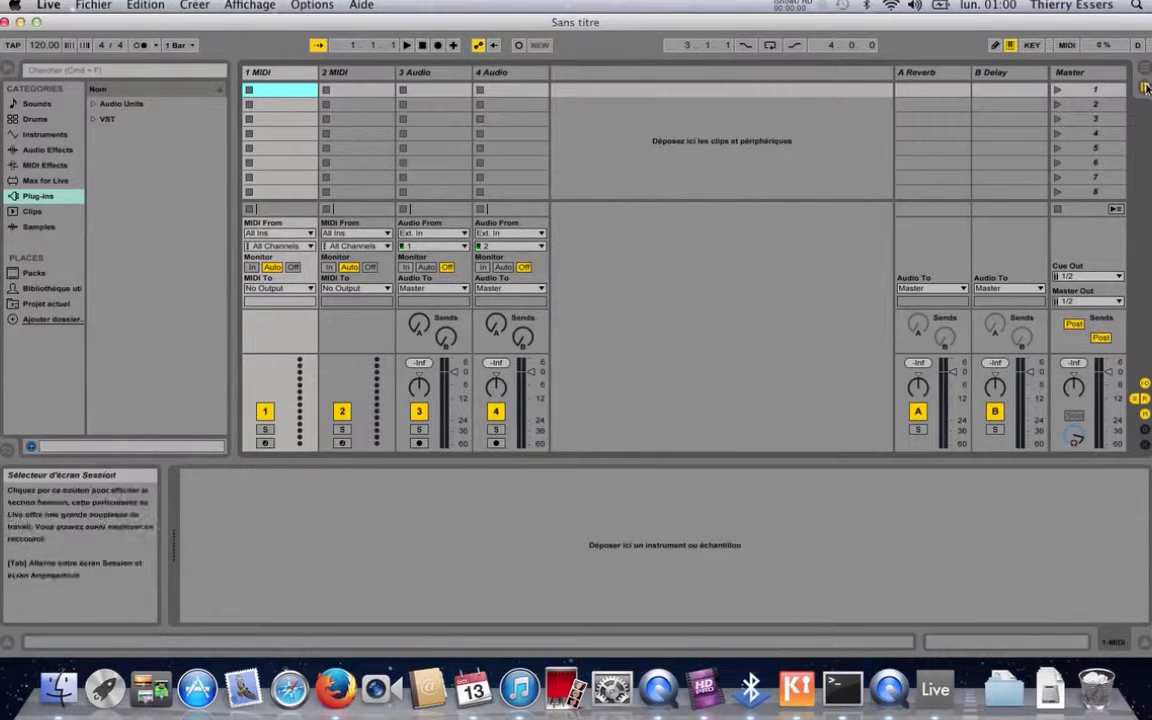
click(1146, 77)
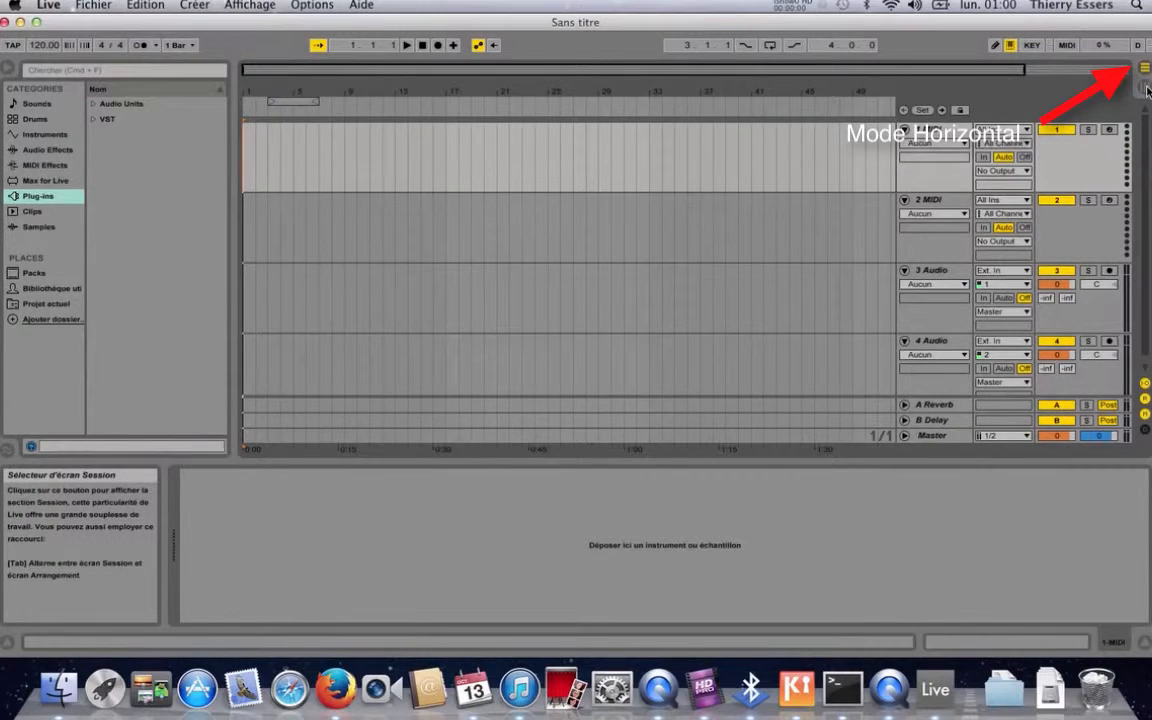
click(1146, 90)
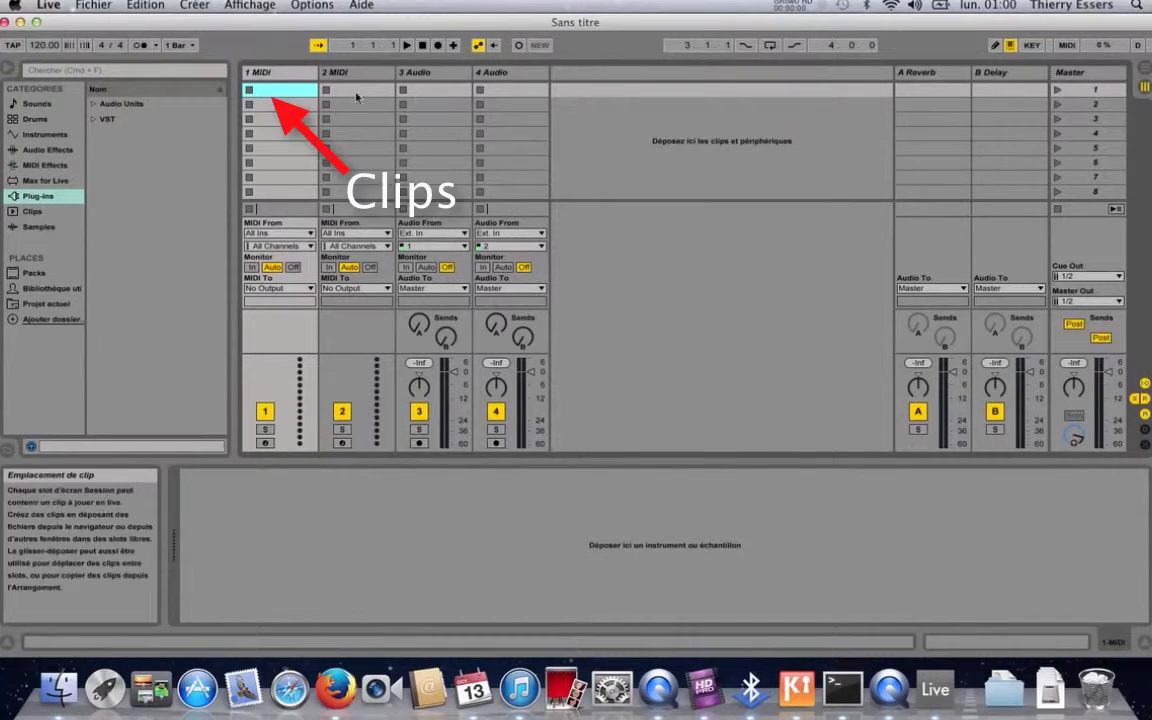
Step: Create an empty MIDI clip in the first slot of the 1 MIDI track and show the Arrangement view
double_click(287, 94)
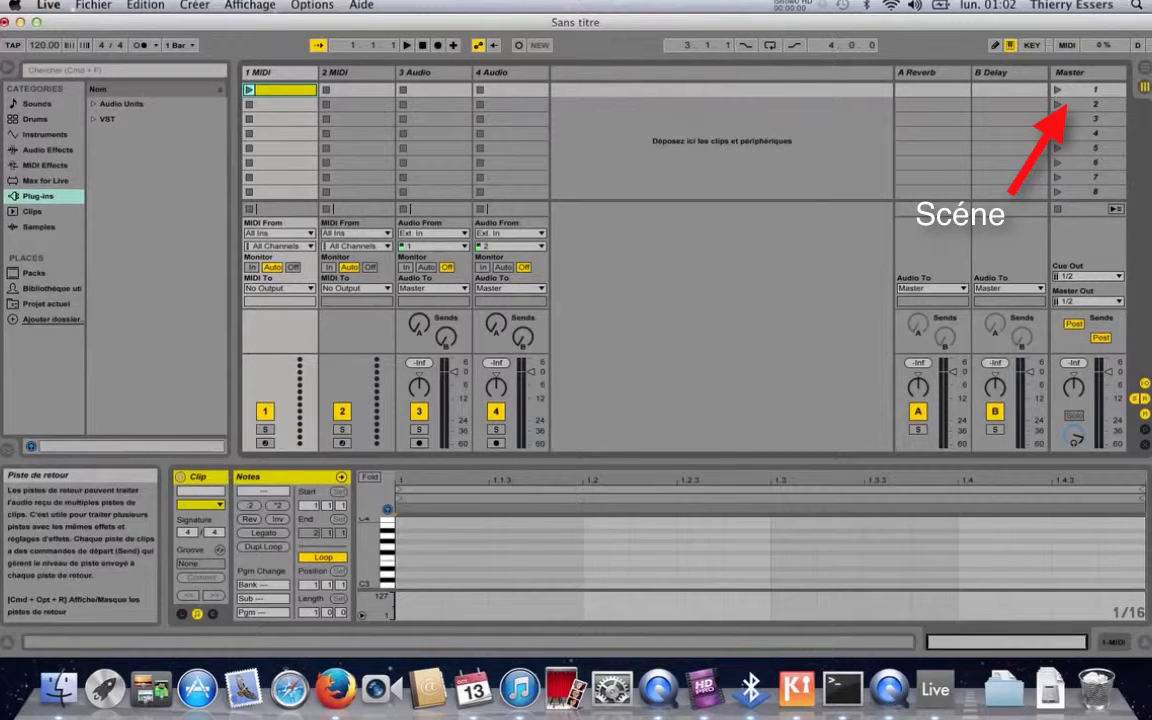
click(1147, 71)
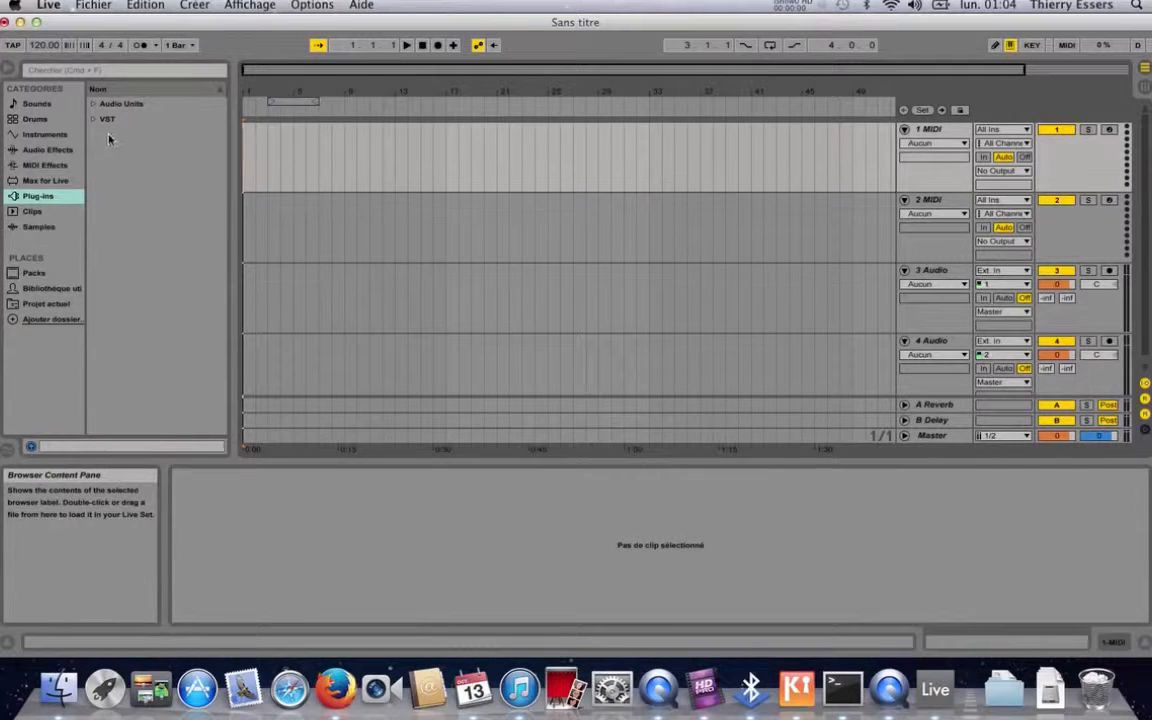
Step: Load Sampler from the built-in instruments onto the first MIDI track, and delete the device from the track
key(super+Tab)
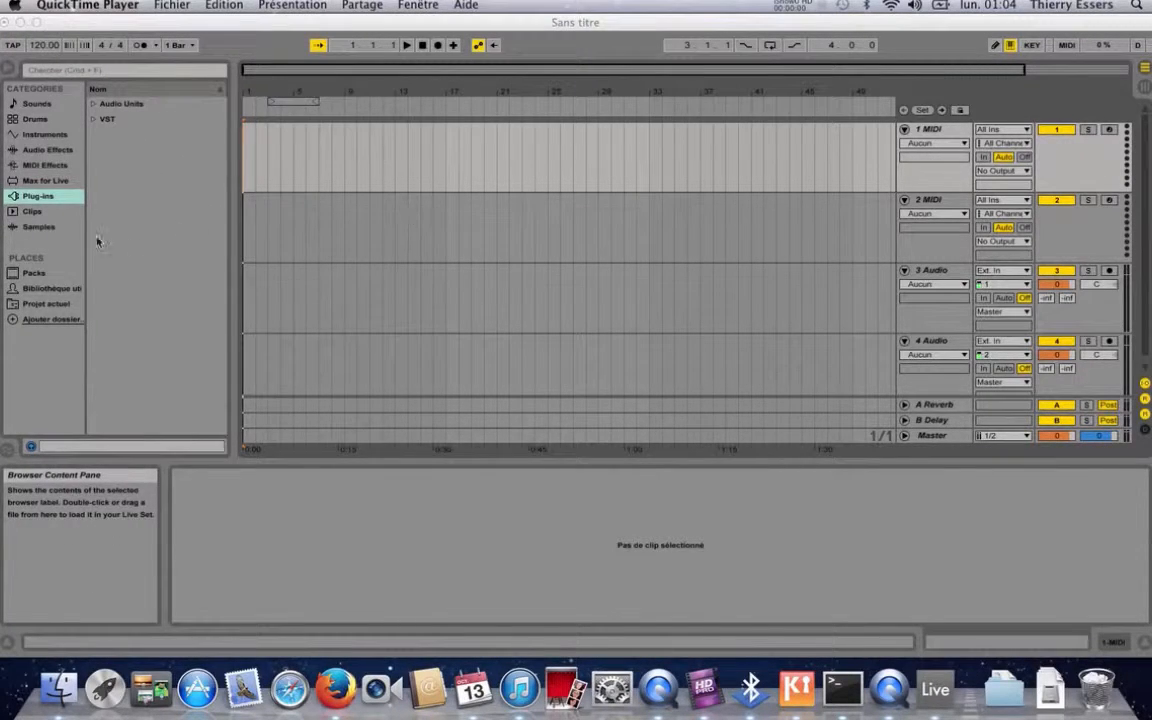
click(57, 133)
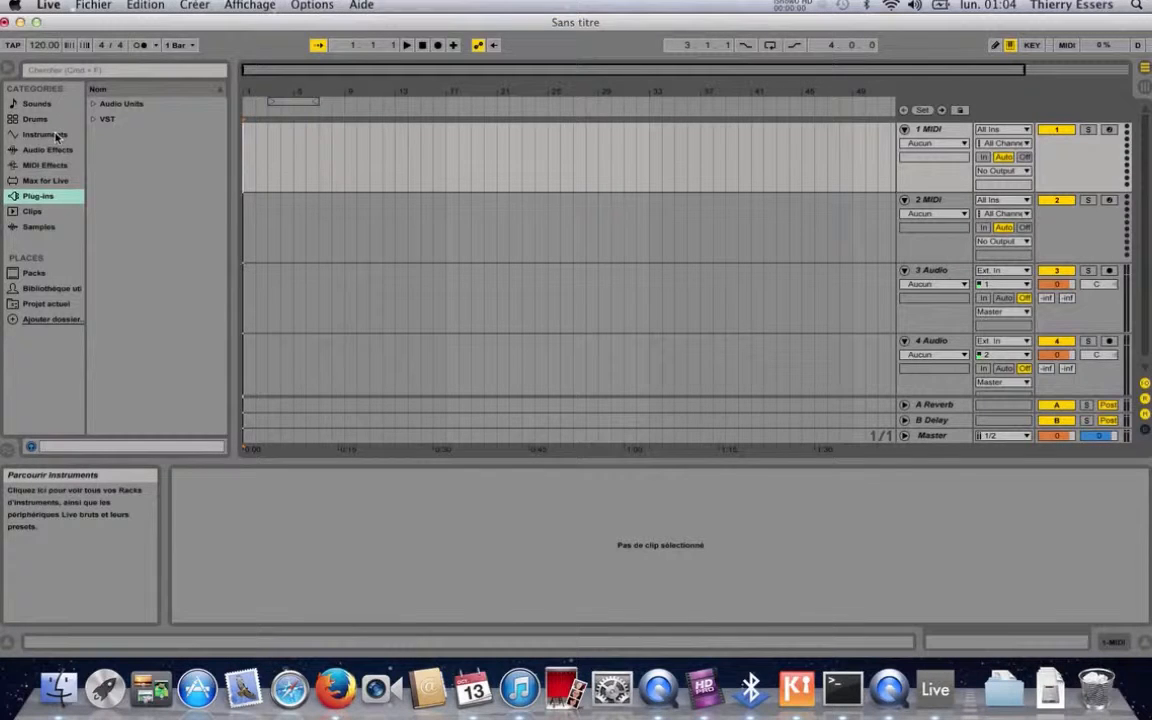
click(57, 136)
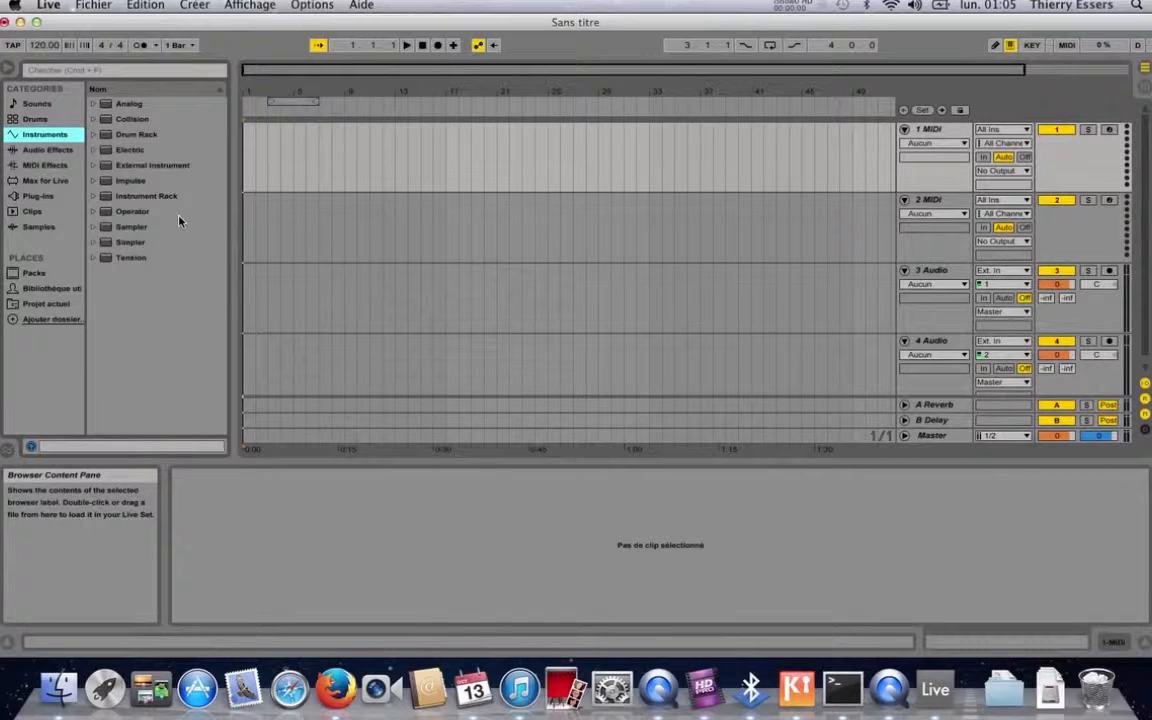
click(135, 227)
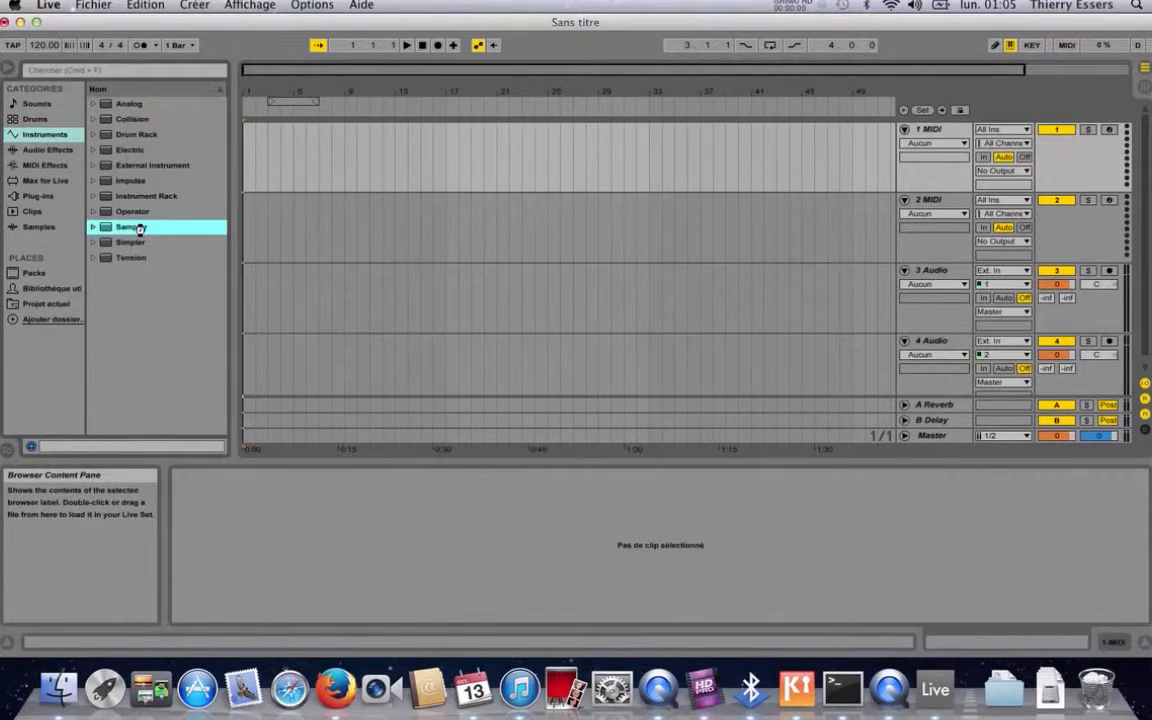
double_click(139, 228)
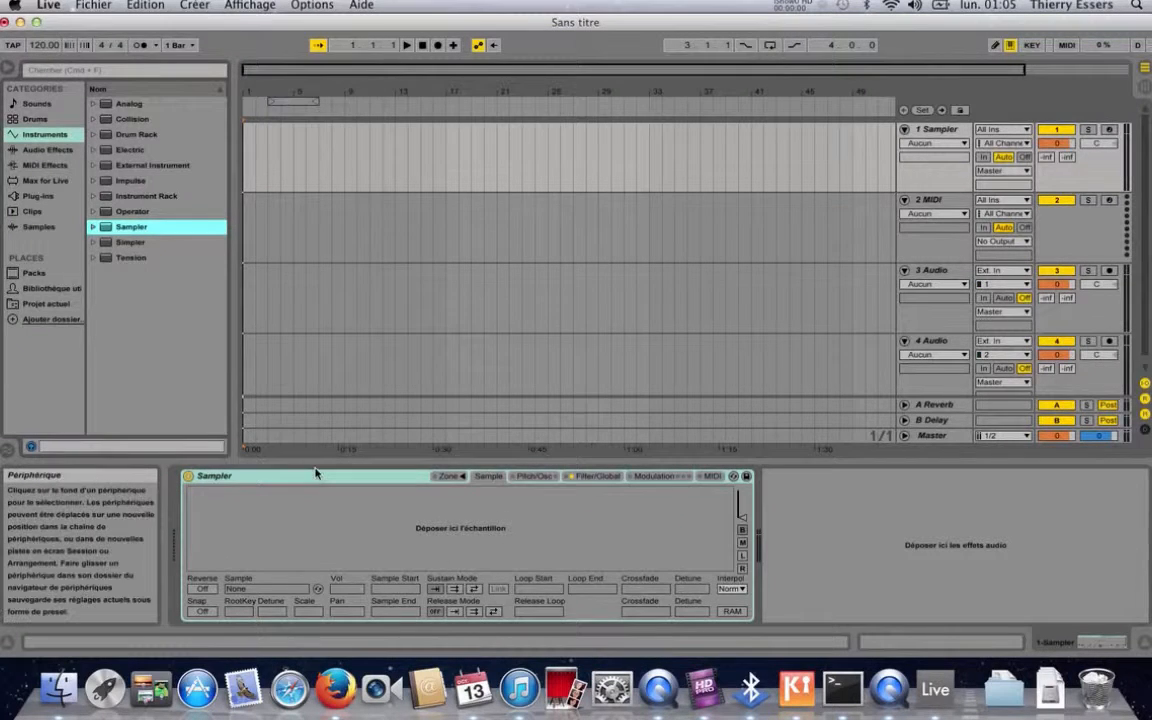
right_click(417, 479)
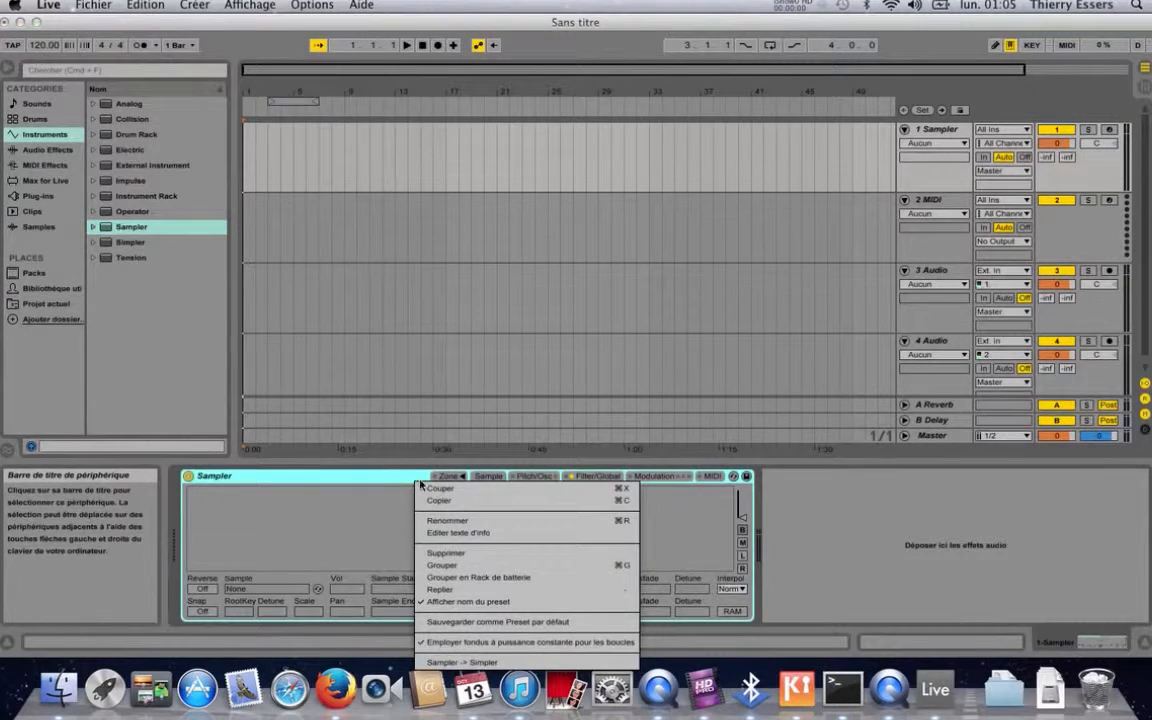
click(444, 553)
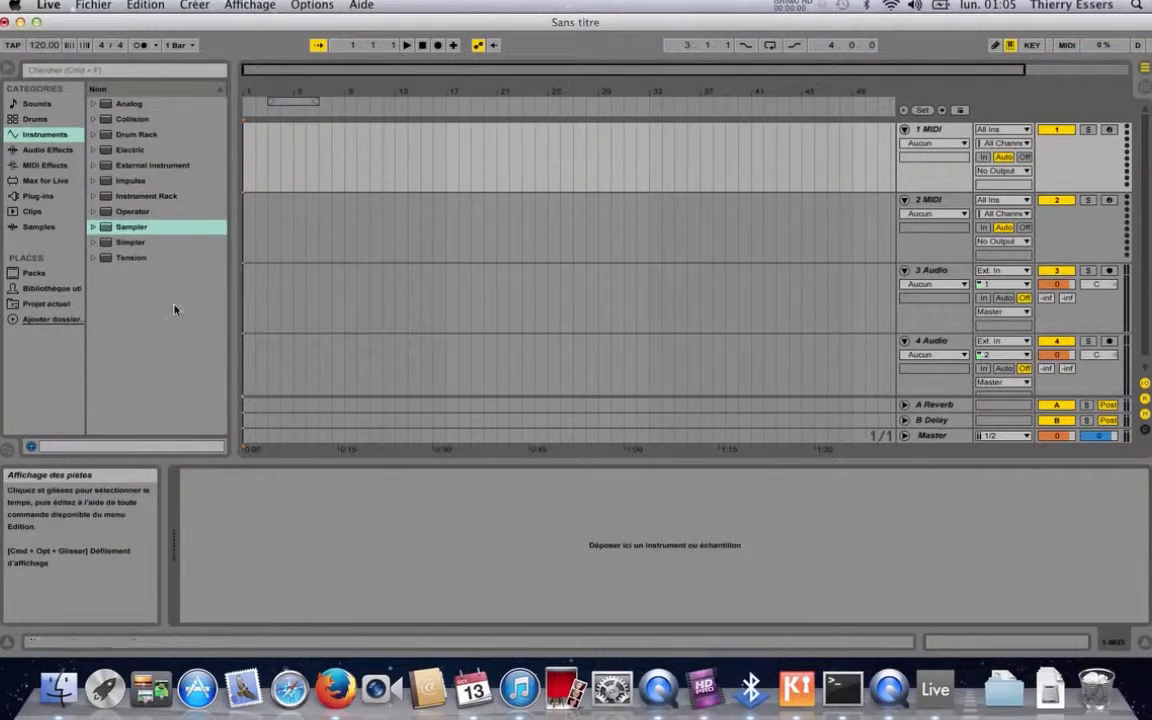
Step: Load the Analog instrument onto the first MIDI track to view its controls, and delete it
click(131, 104)
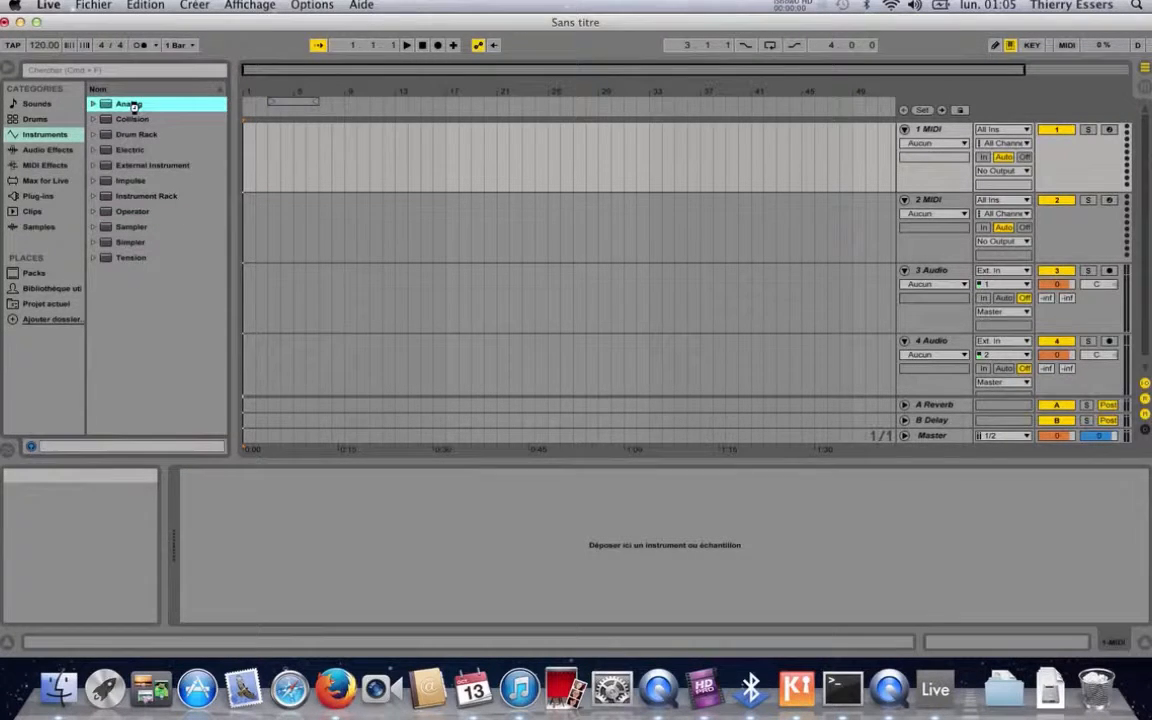
double_click(131, 104)
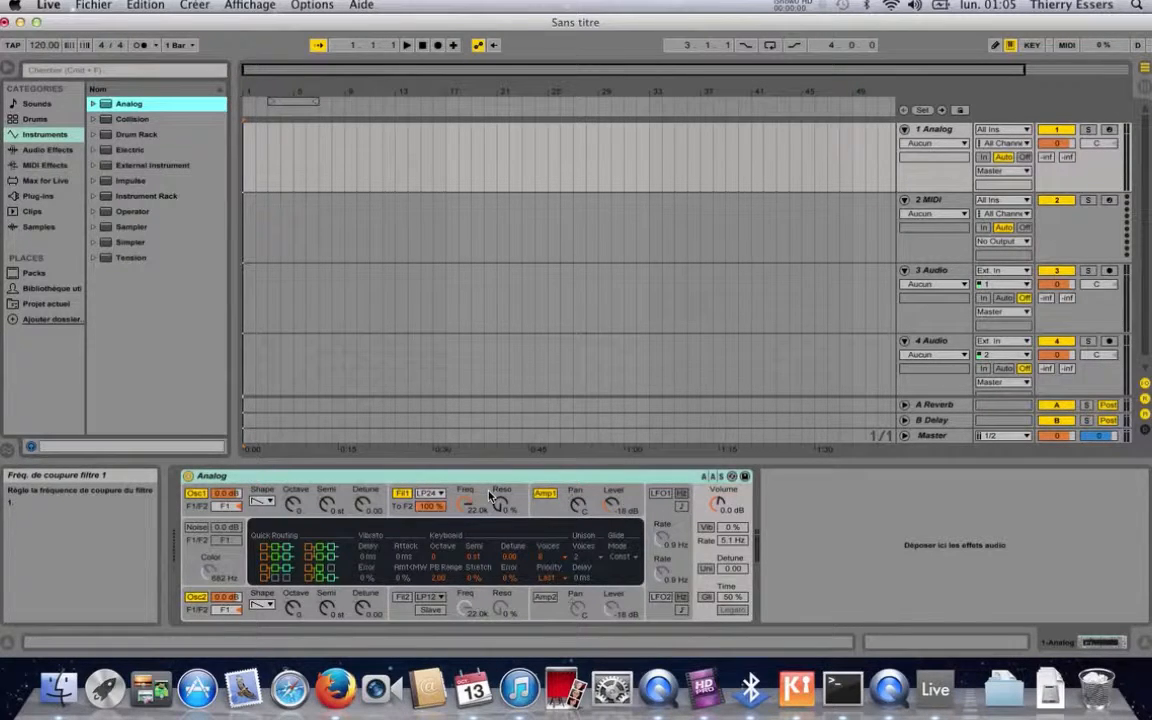
right_click(303, 478)
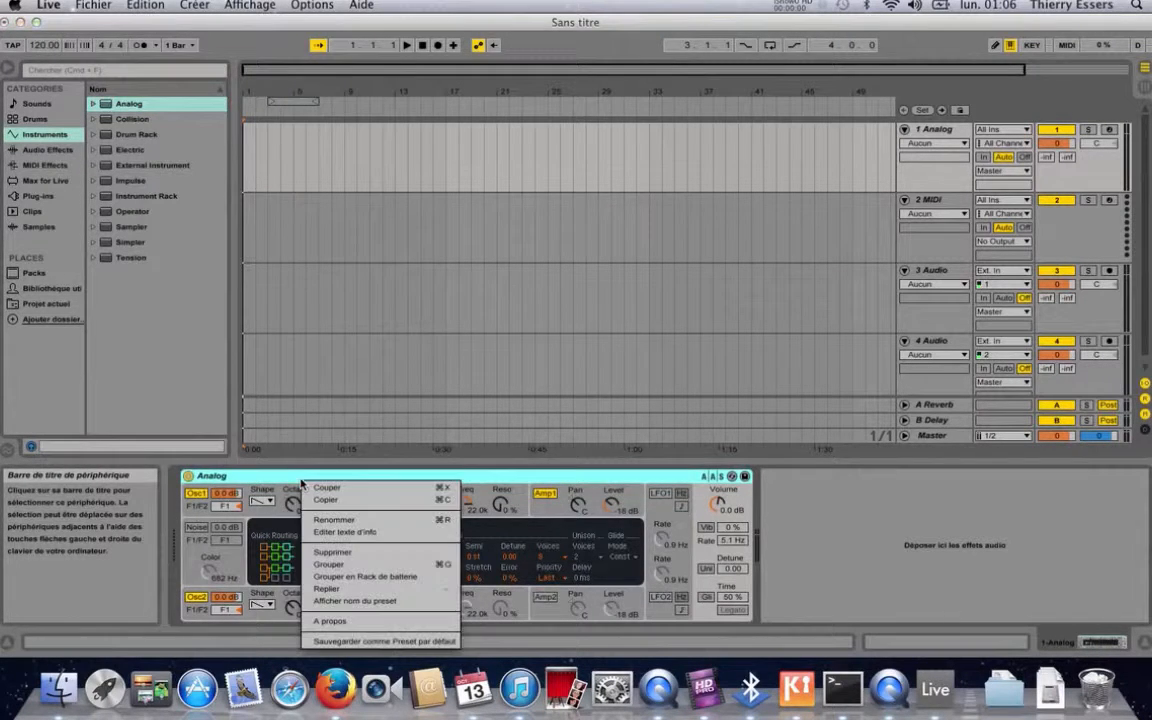
click(333, 552)
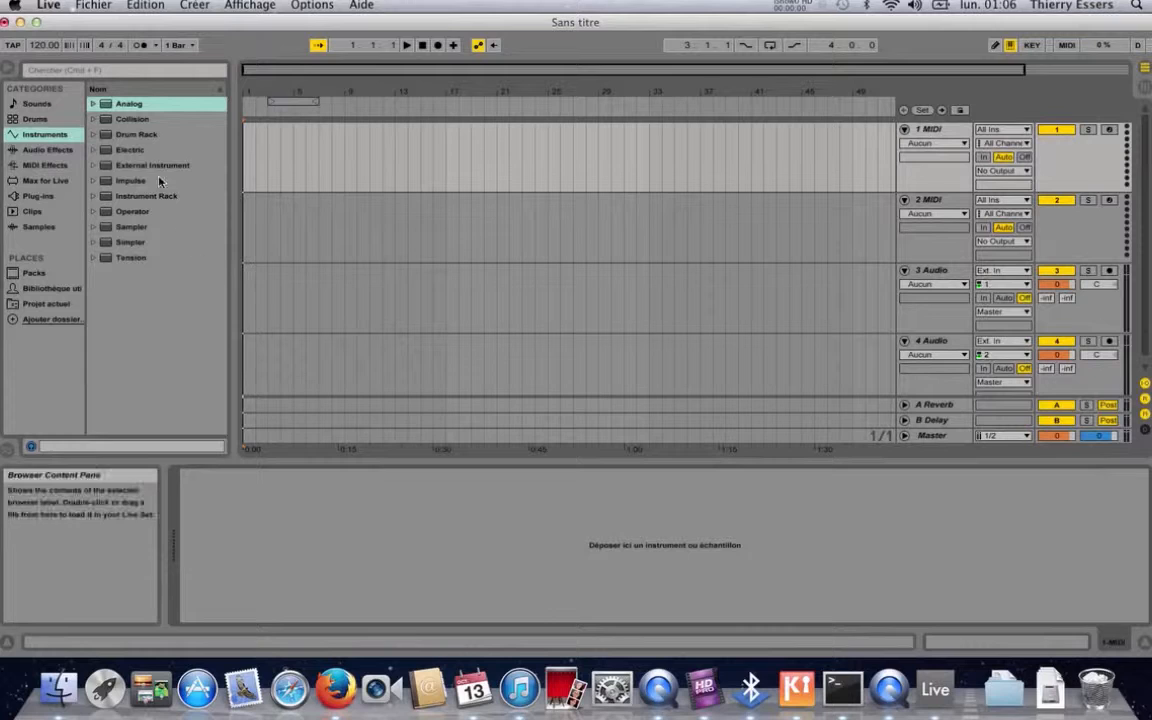
Step: Load the Electric instrument onto the first MIDI track to view its controls, and delete it
click(124, 149)
double_click(124, 149)
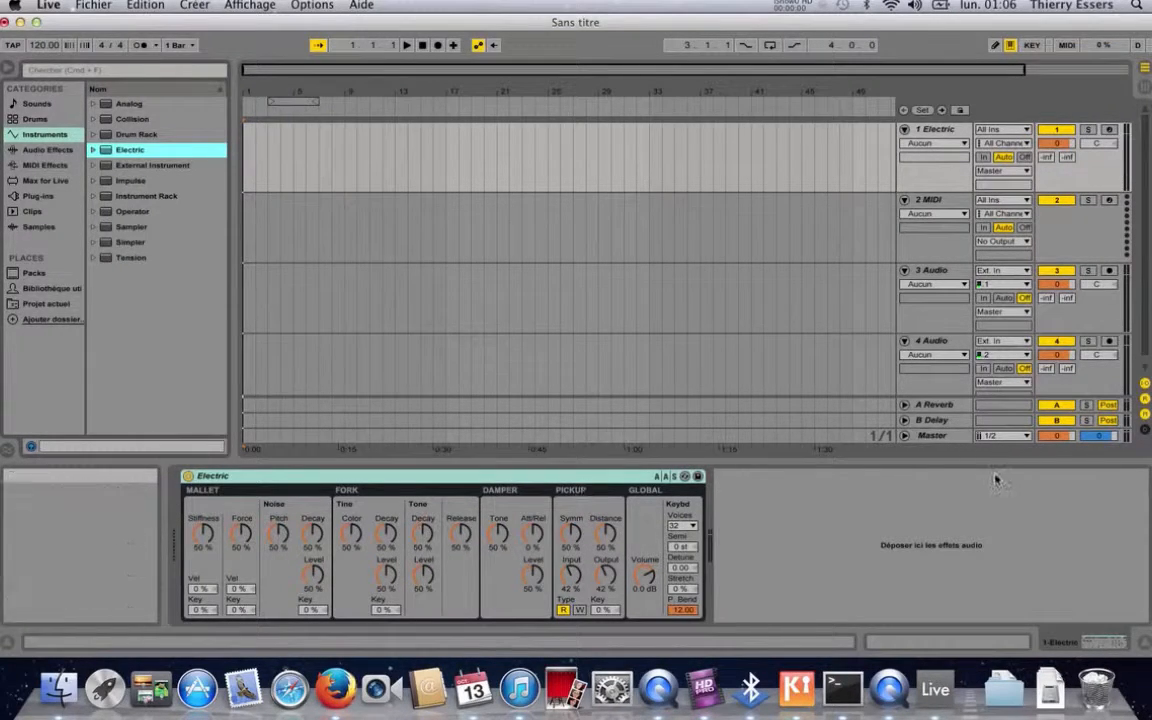
right_click(540, 477)
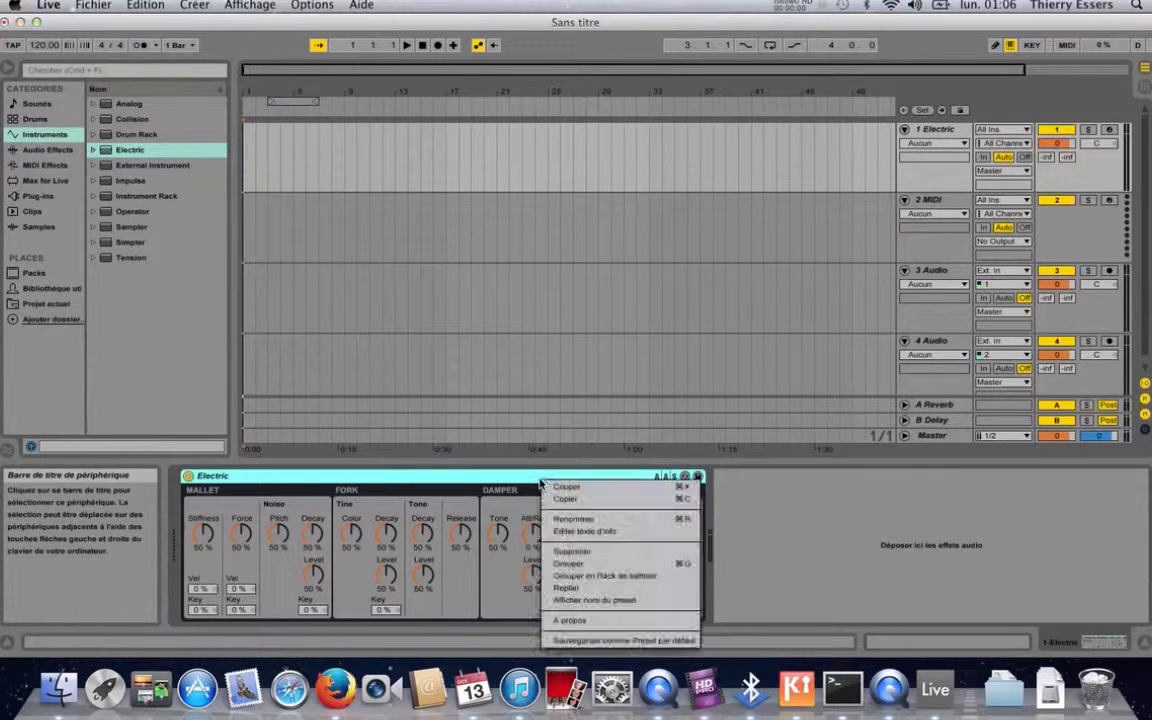
click(593, 560)
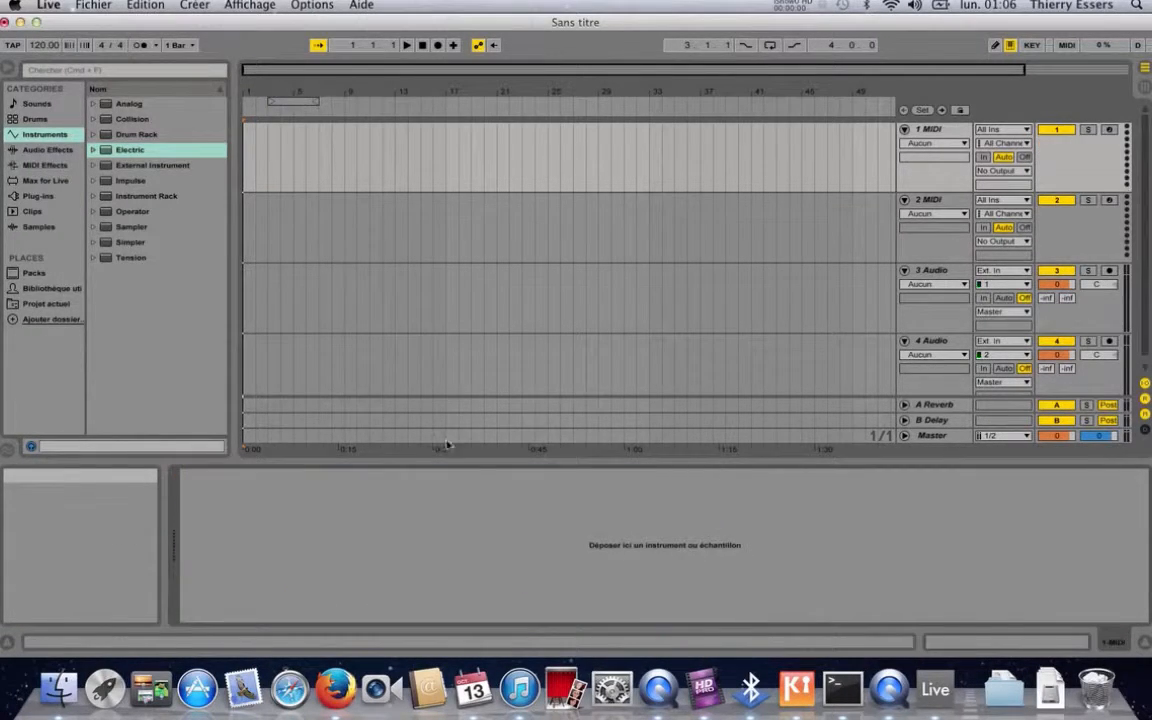
Step: Load the Tension instrument onto the first MIDI track and look through its preset folders
double_click(127, 260)
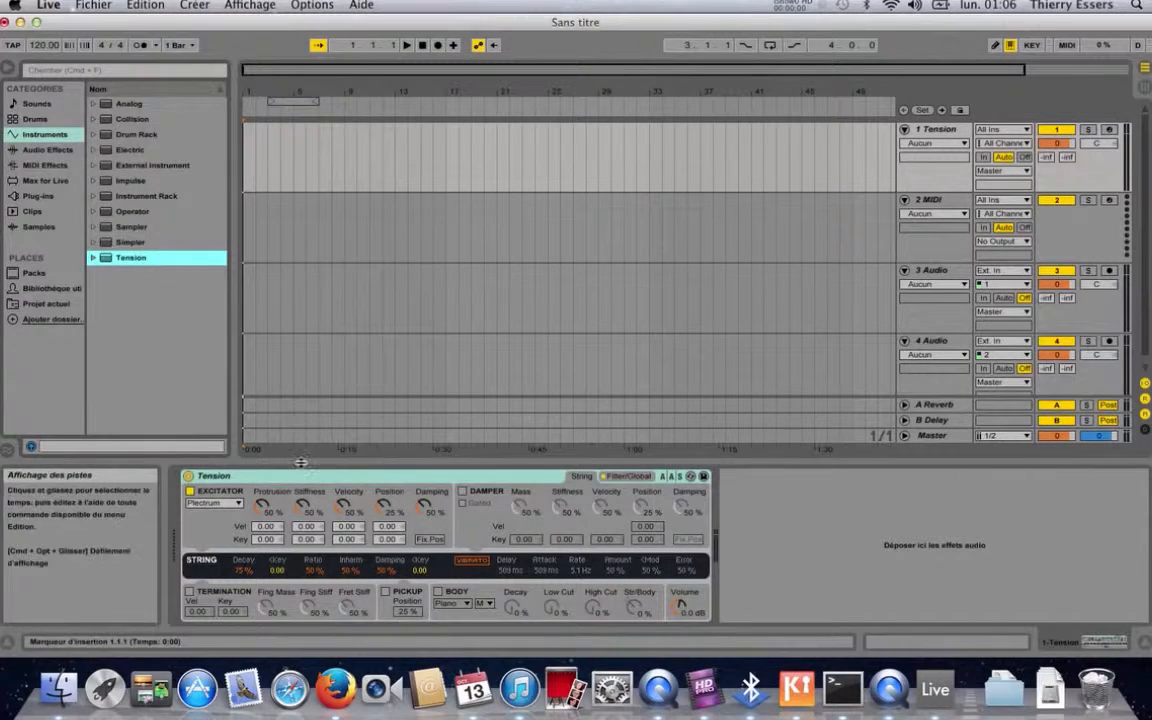
click(94, 258)
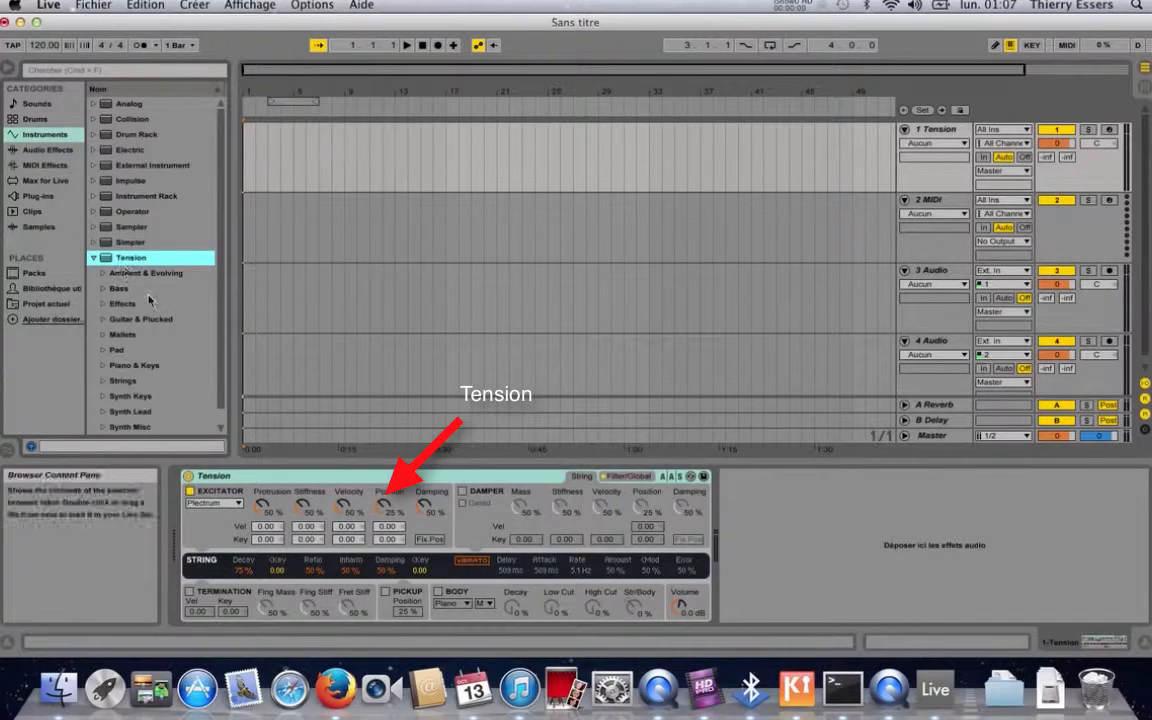
click(92, 258)
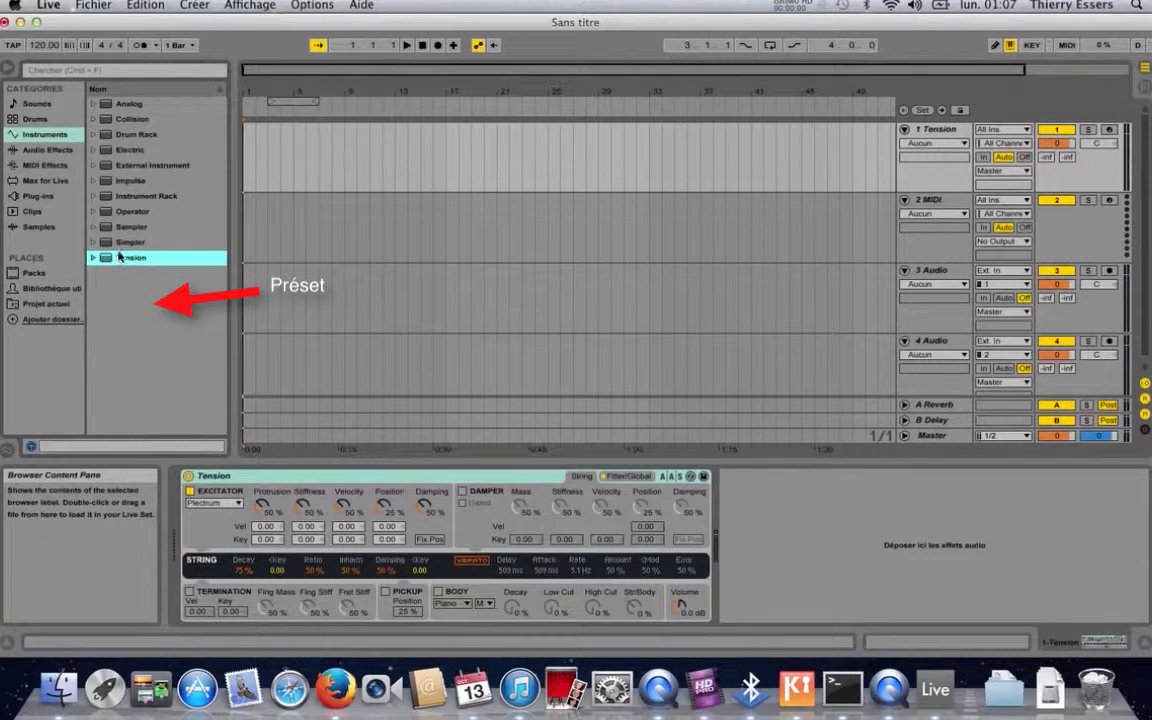
Step: Check the Analog preset folders in the browser and delete the Tension device from the first MIDI track
click(93, 104)
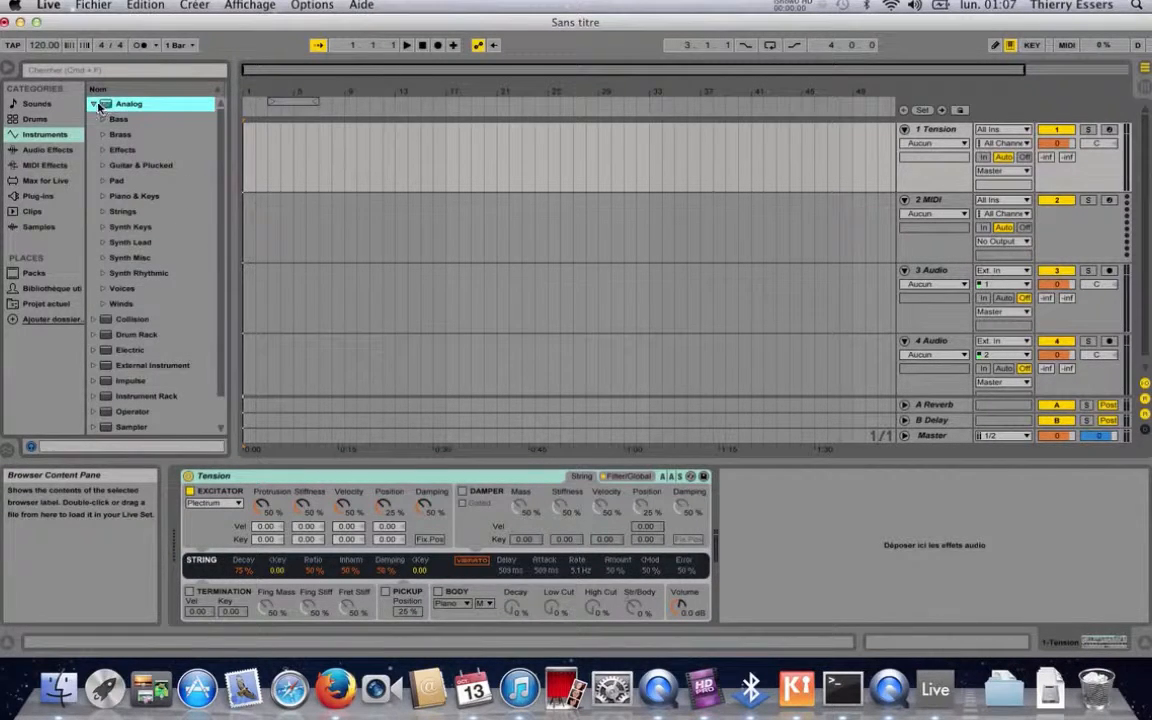
click(93, 104)
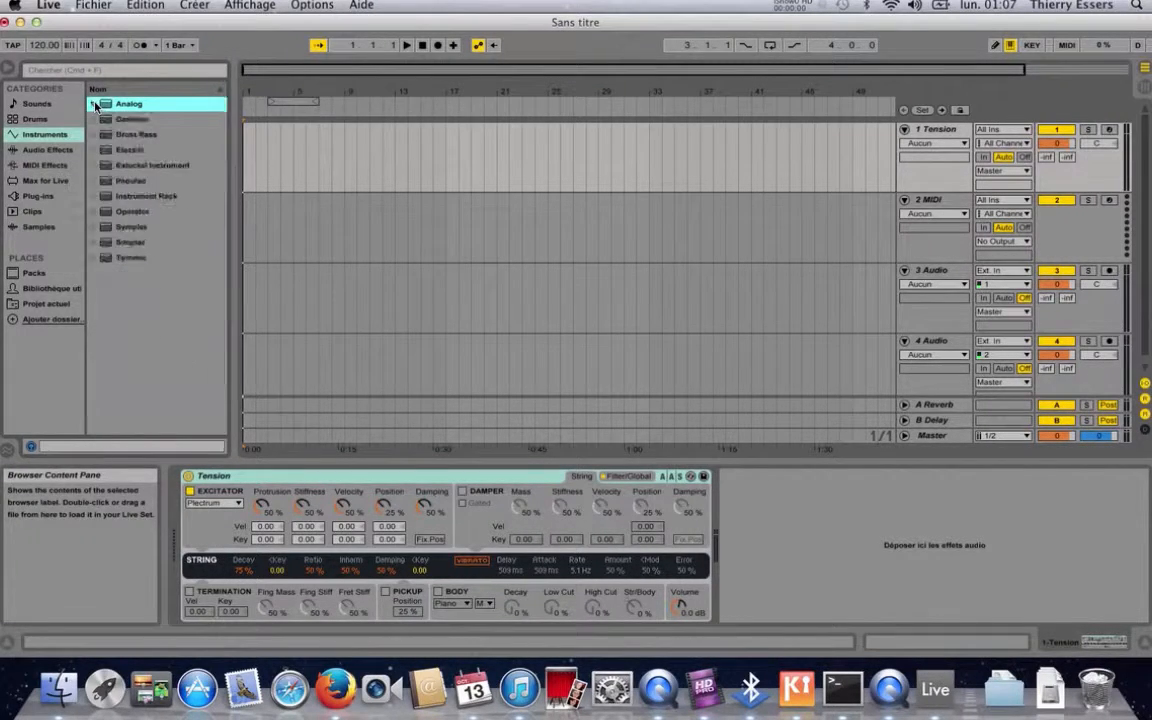
right_click(398, 477)
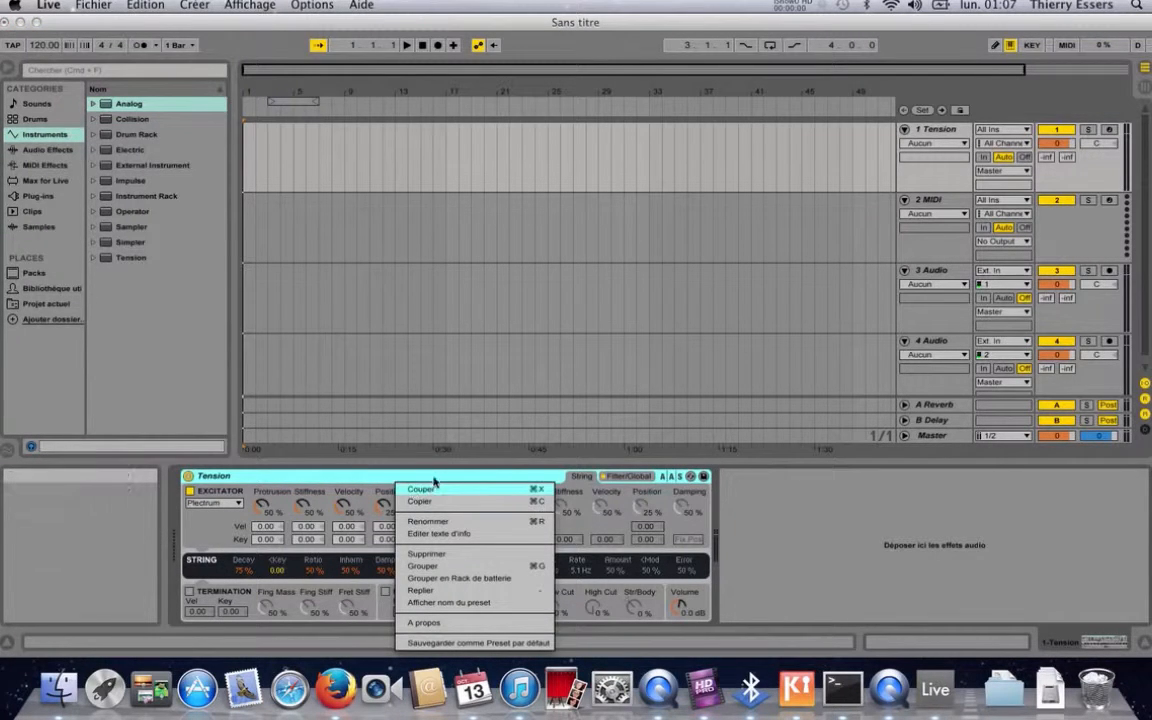
click(446, 556)
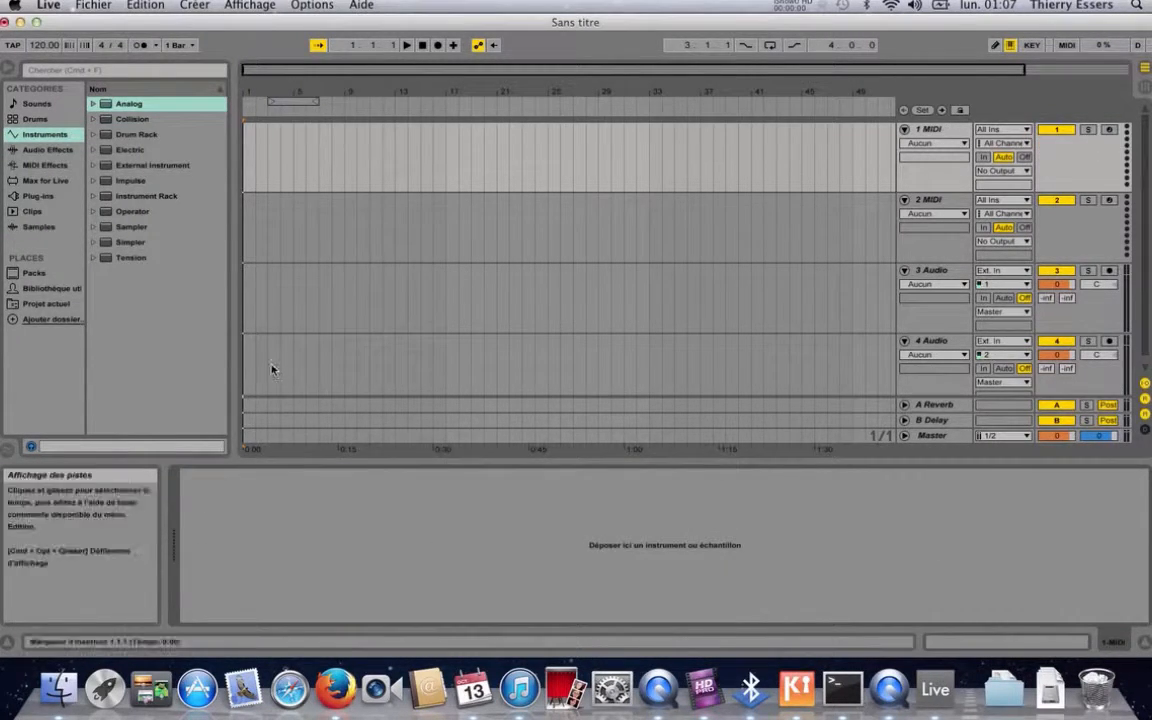
Step: Look through the list of built-in audio effects in the browser
click(55, 150)
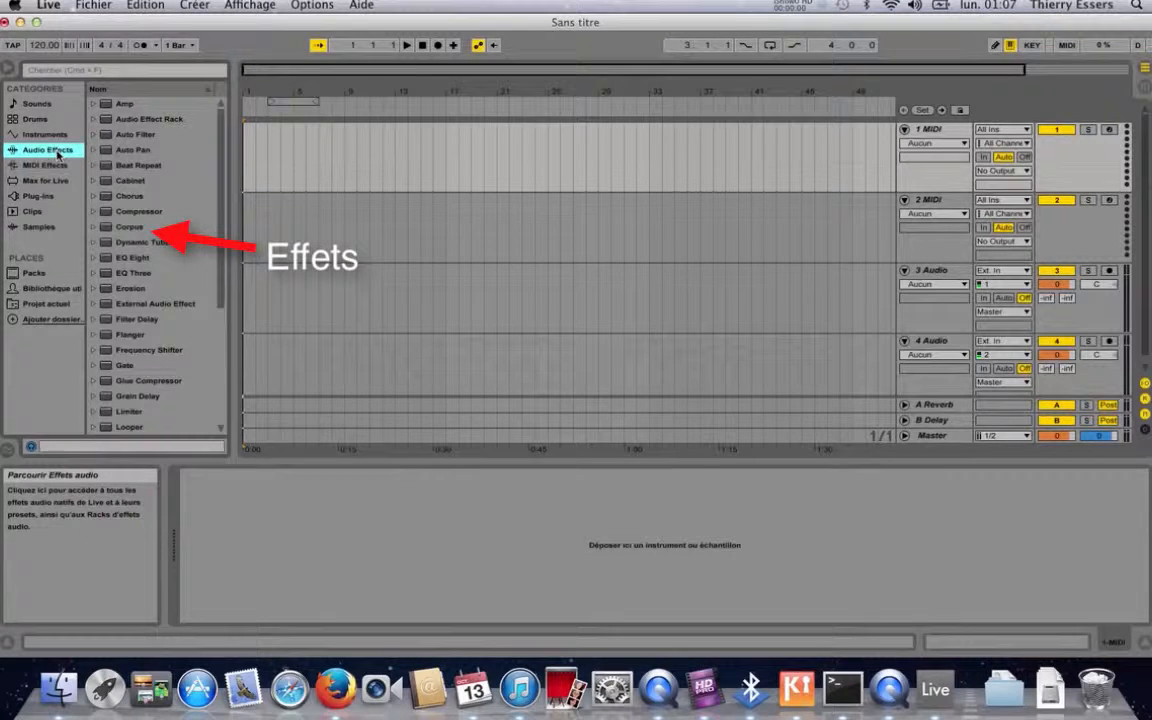
scroll(221, 177, down, 3)
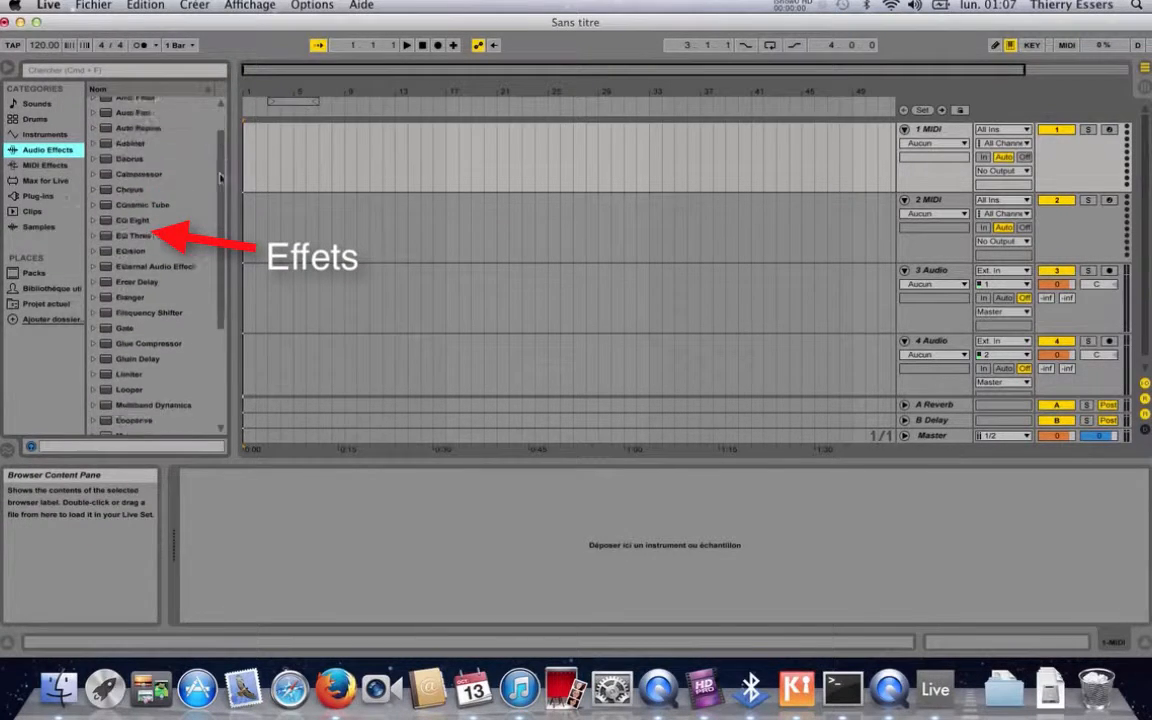
scroll(210, 178, down, 2)
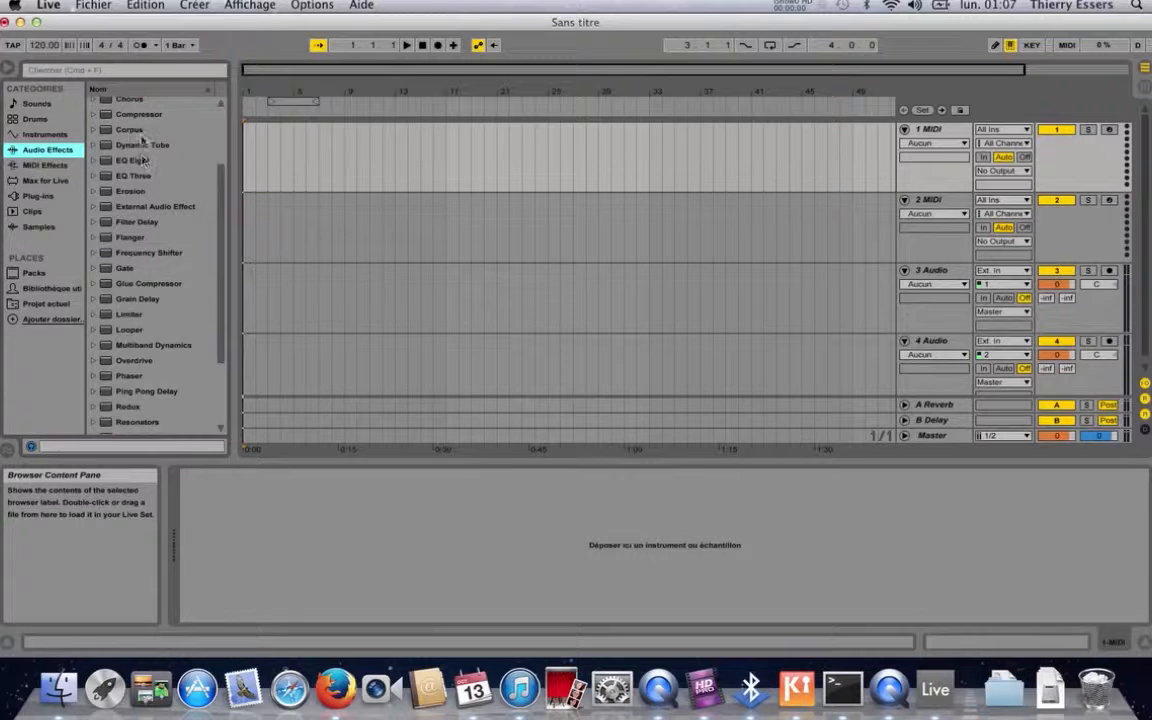
scroll(155, 137, down, 5)
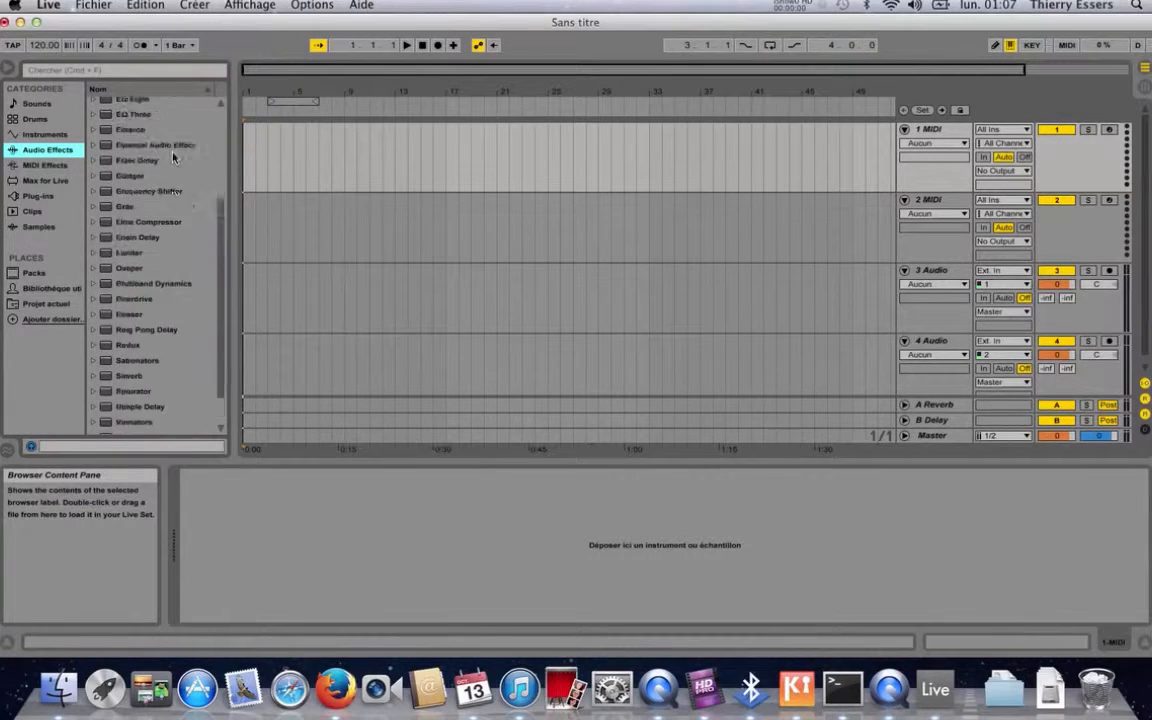
scroll(173, 157, up, 5)
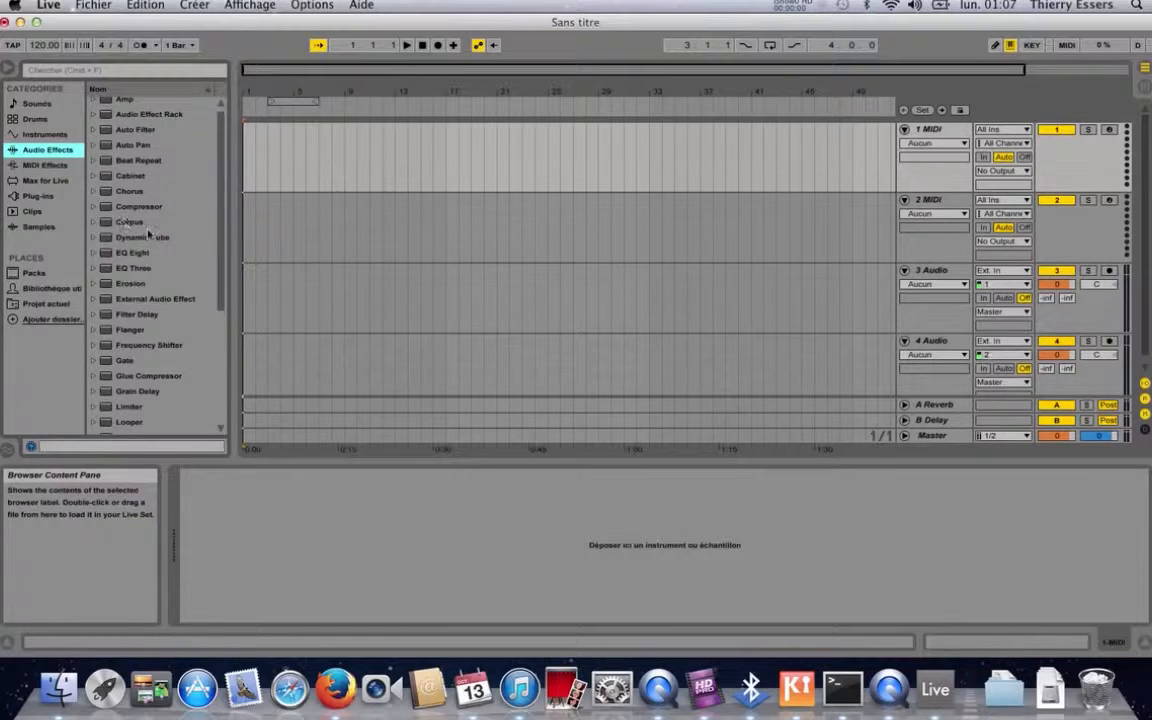
scroll(174, 228, up, 1)
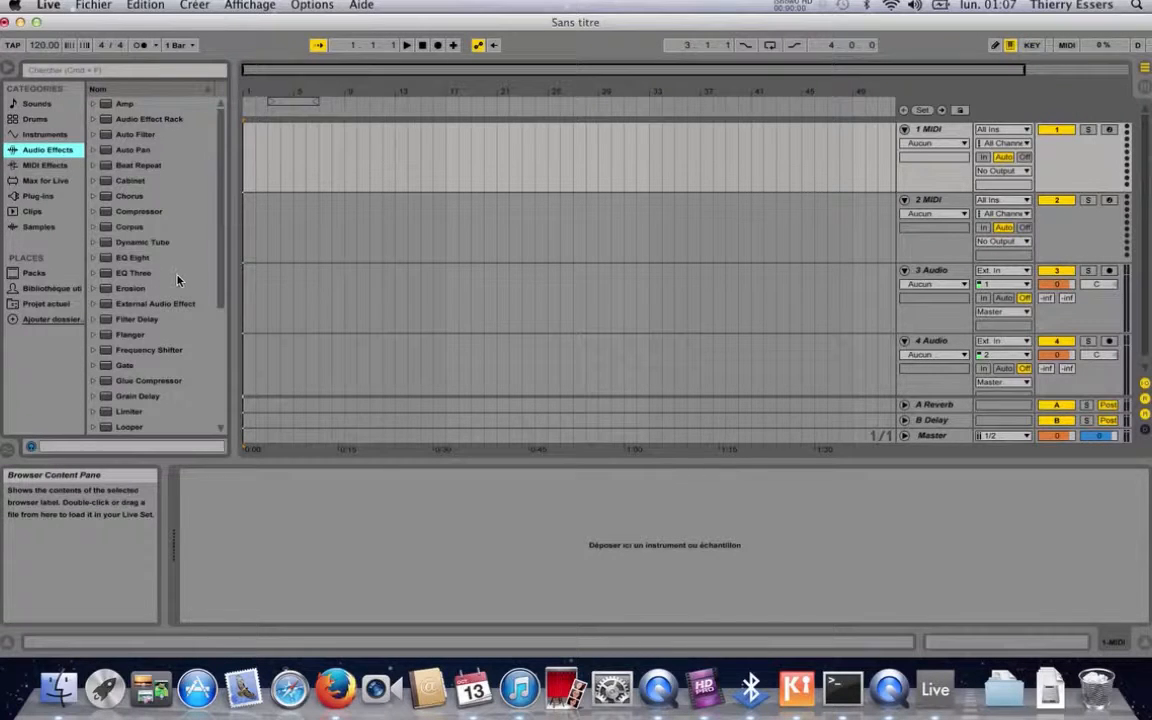
Step: Expand Multiband Dynamics in the audio effects list and examine its presets
scroll(226, 264, down, 3)
drag(226, 264, 218, 338)
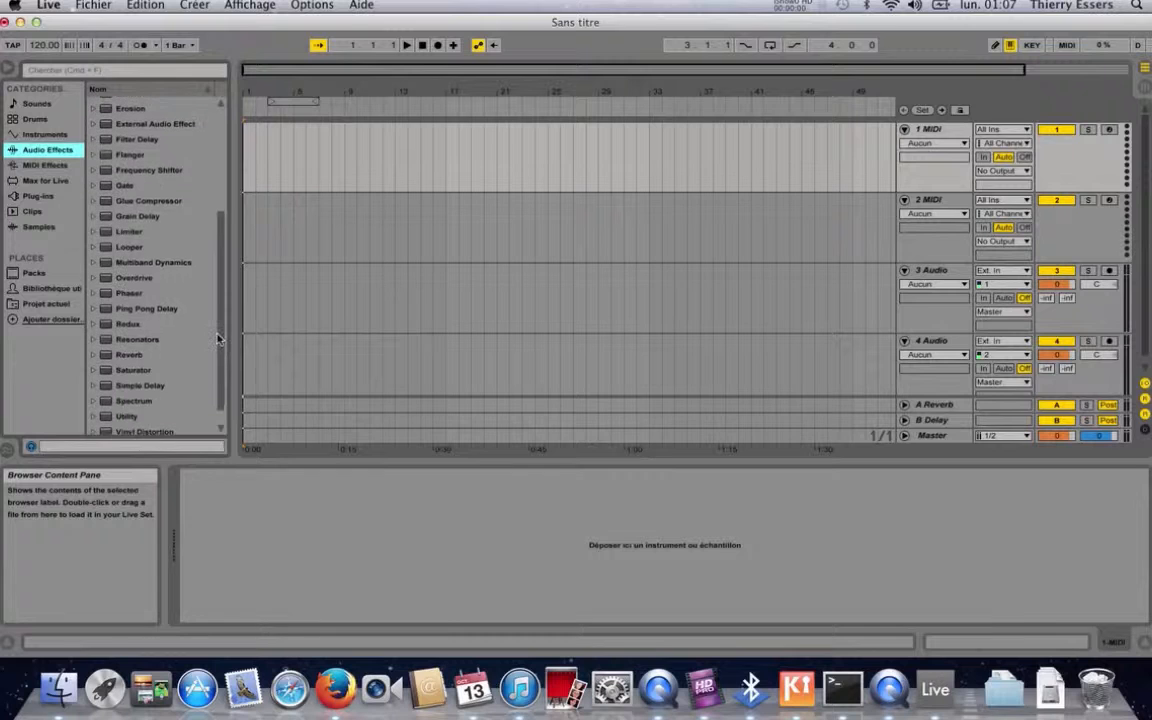
click(93, 262)
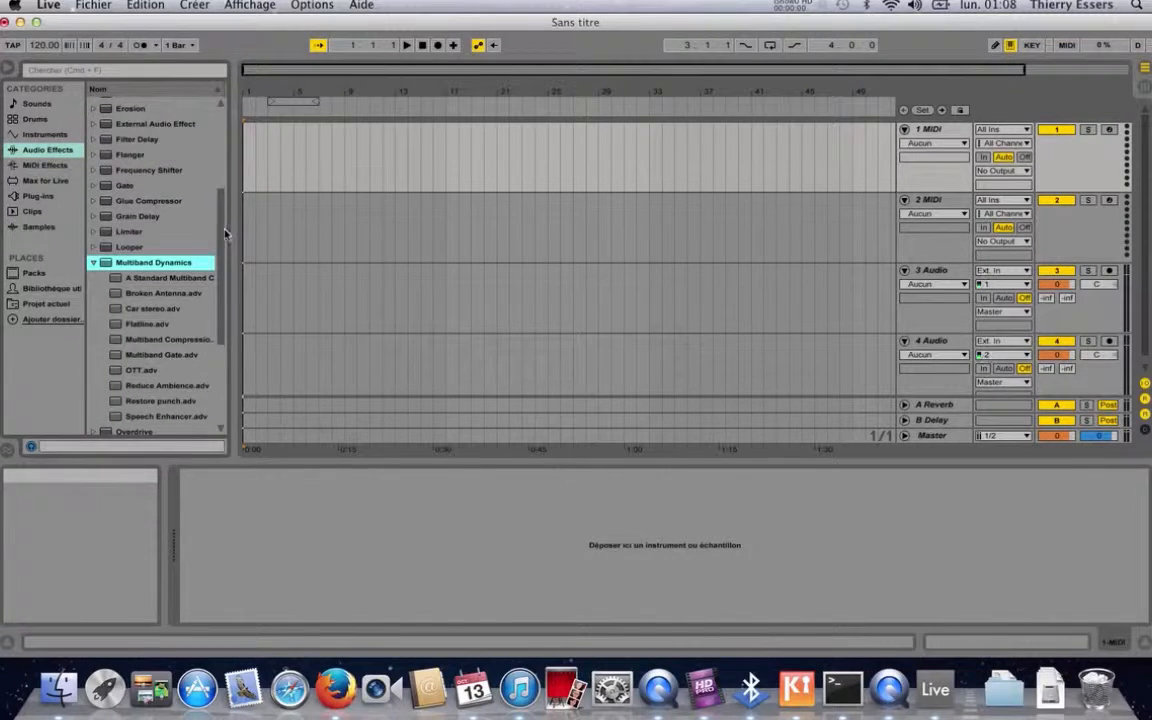
mouse_move(223, 236)
mouse_down()
mouse_move(224, 300)
mouse_move(222, 237)
mouse_up()
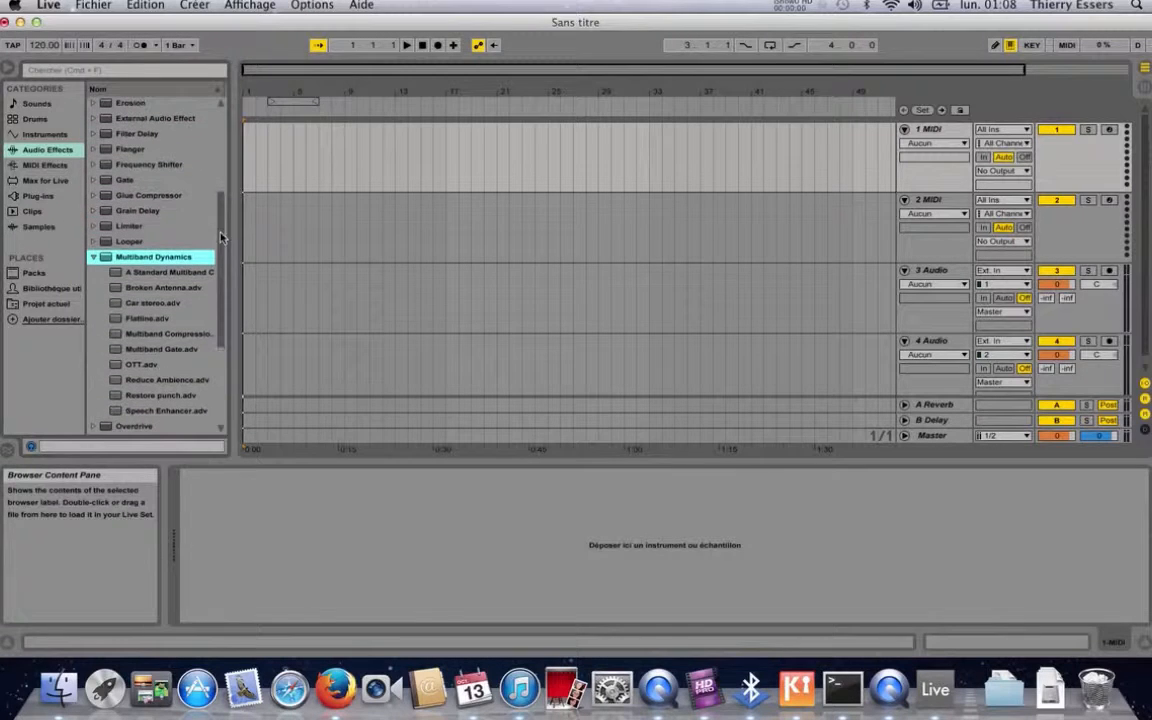
Step: Collapse the Multiband Dynamics presets and load the Chorus audio effect onto the first MIDI track
click(94, 258)
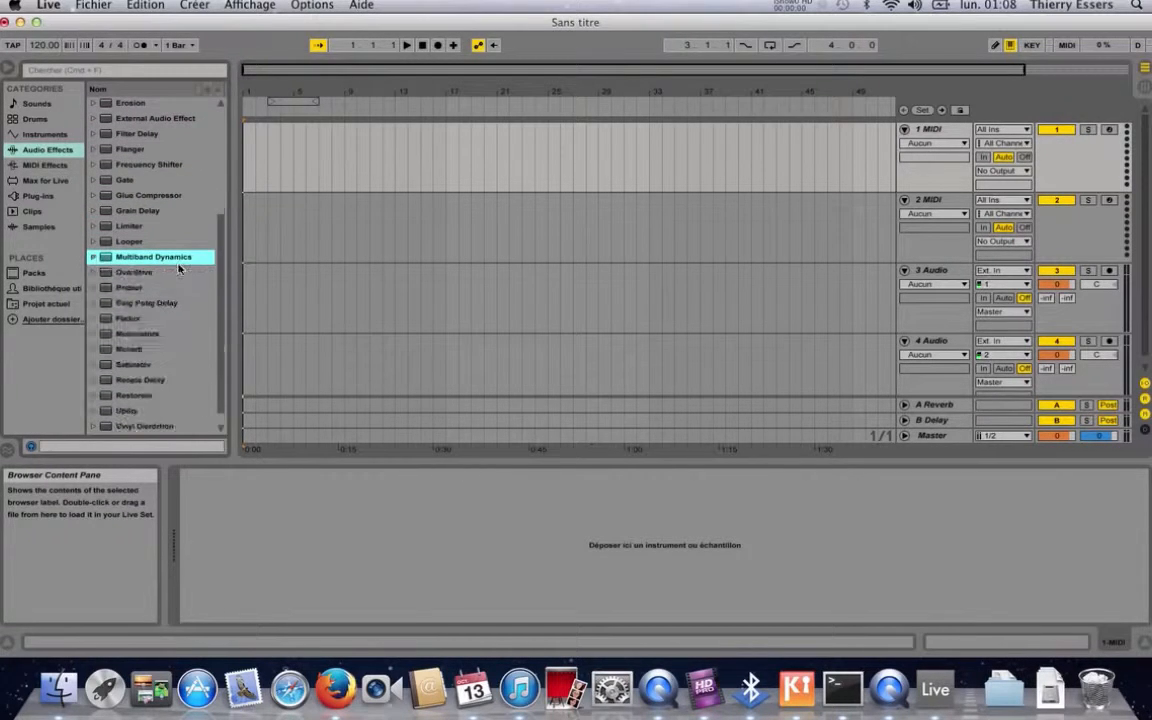
scroll(220, 228, up, 5)
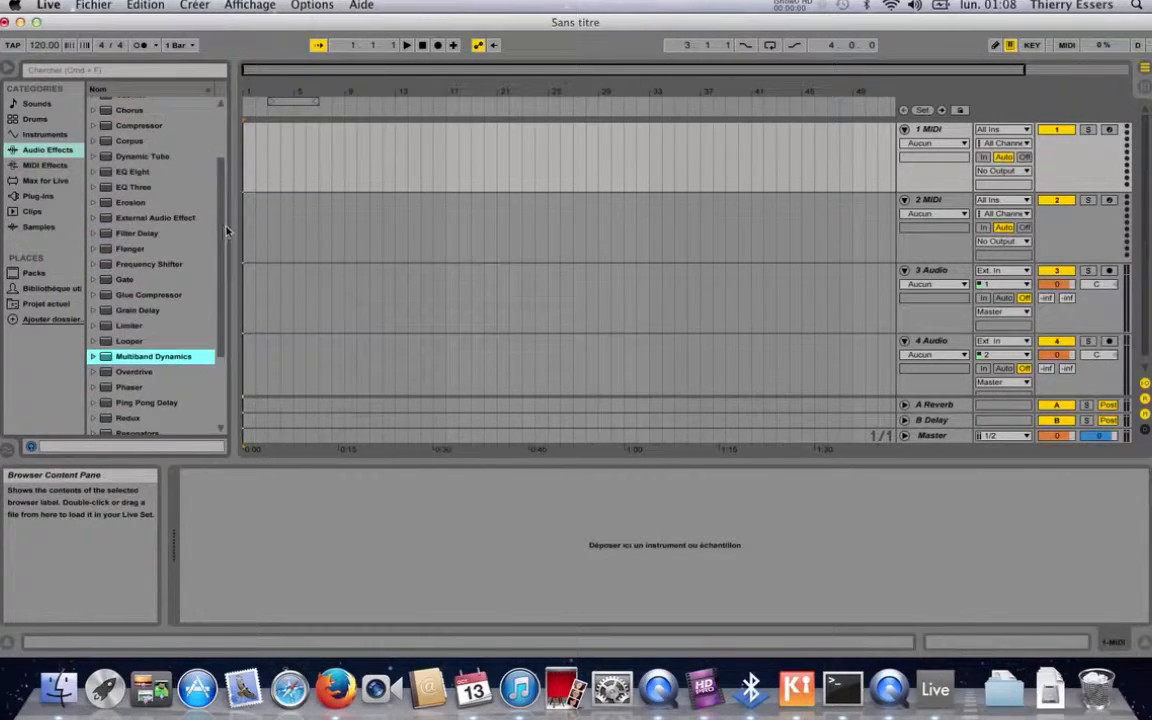
scroll(223, 215, up, 4)
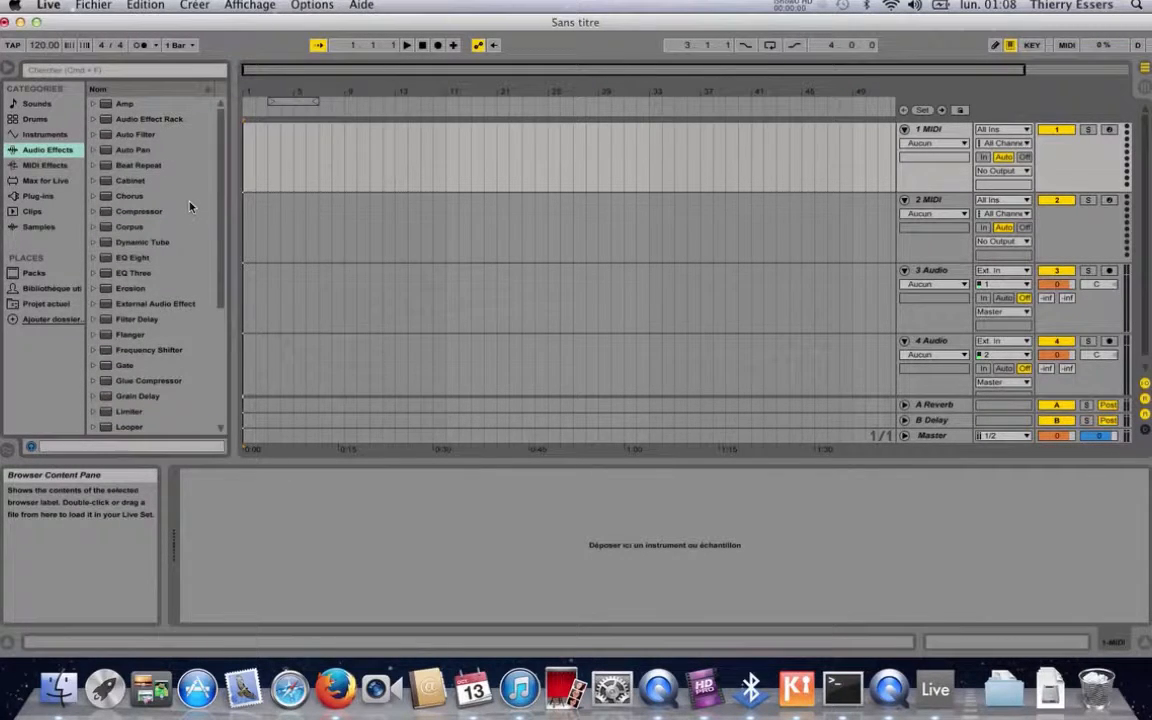
click(128, 198)
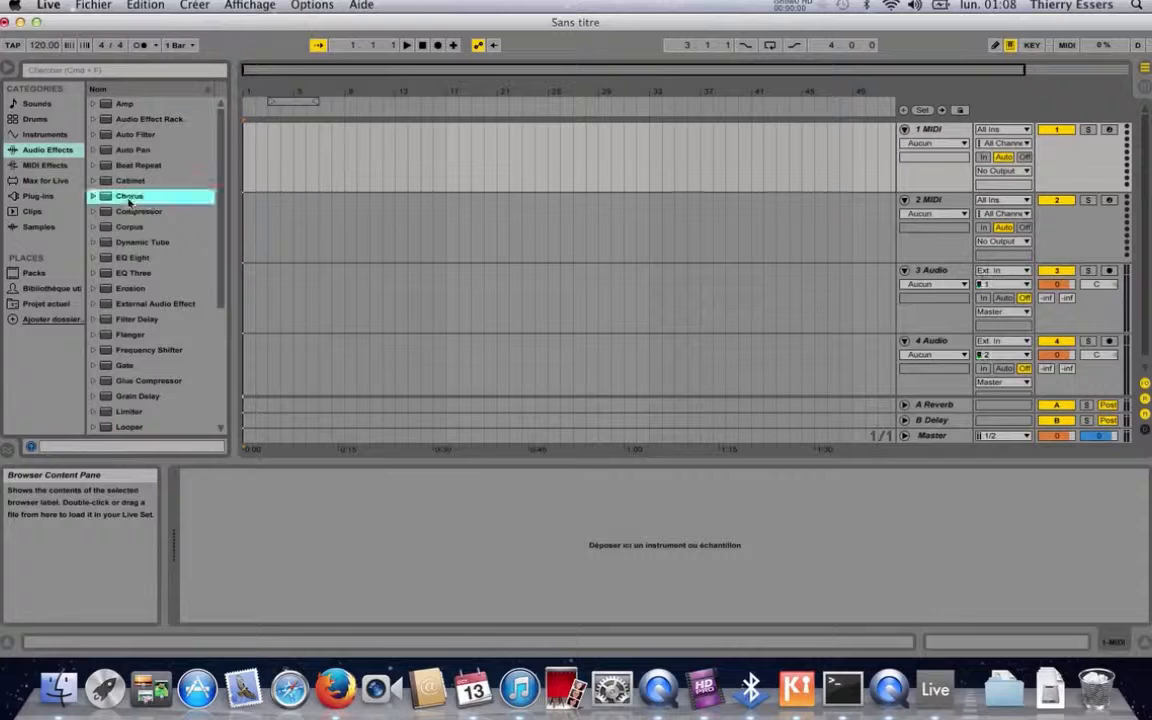
drag(128, 200, 337, 503)
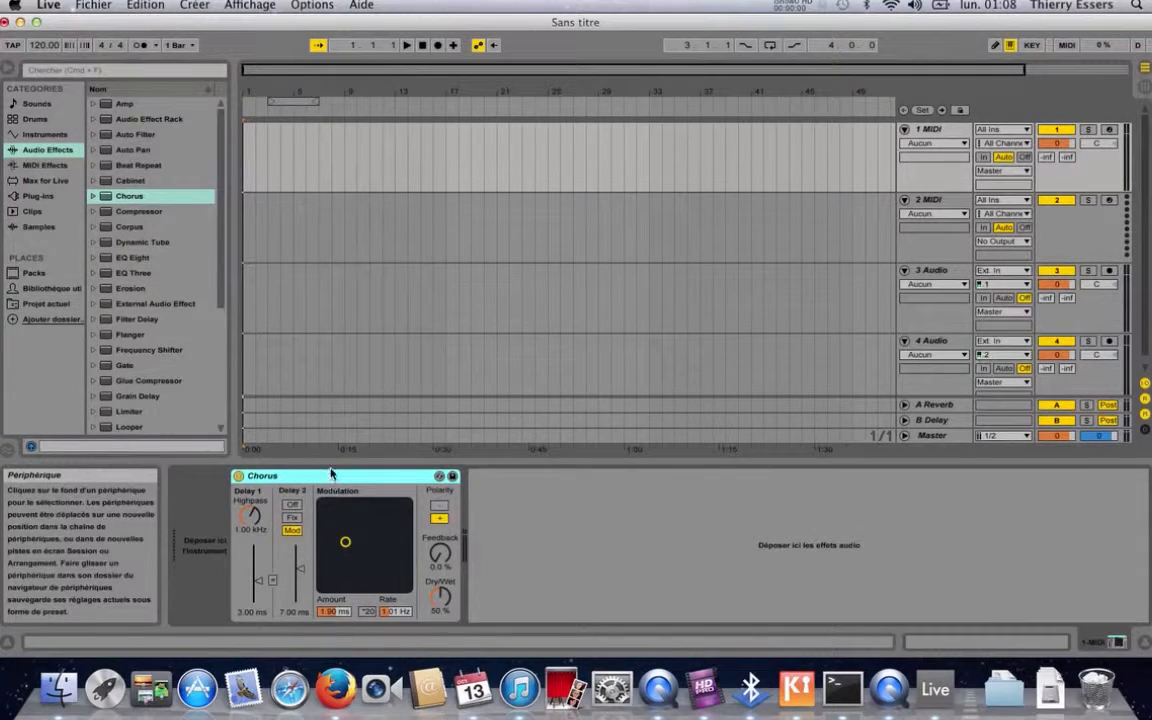
Step: Load the Flounch preset from the Chorus presets, and delete the device from the first MIDI track
click(92, 195)
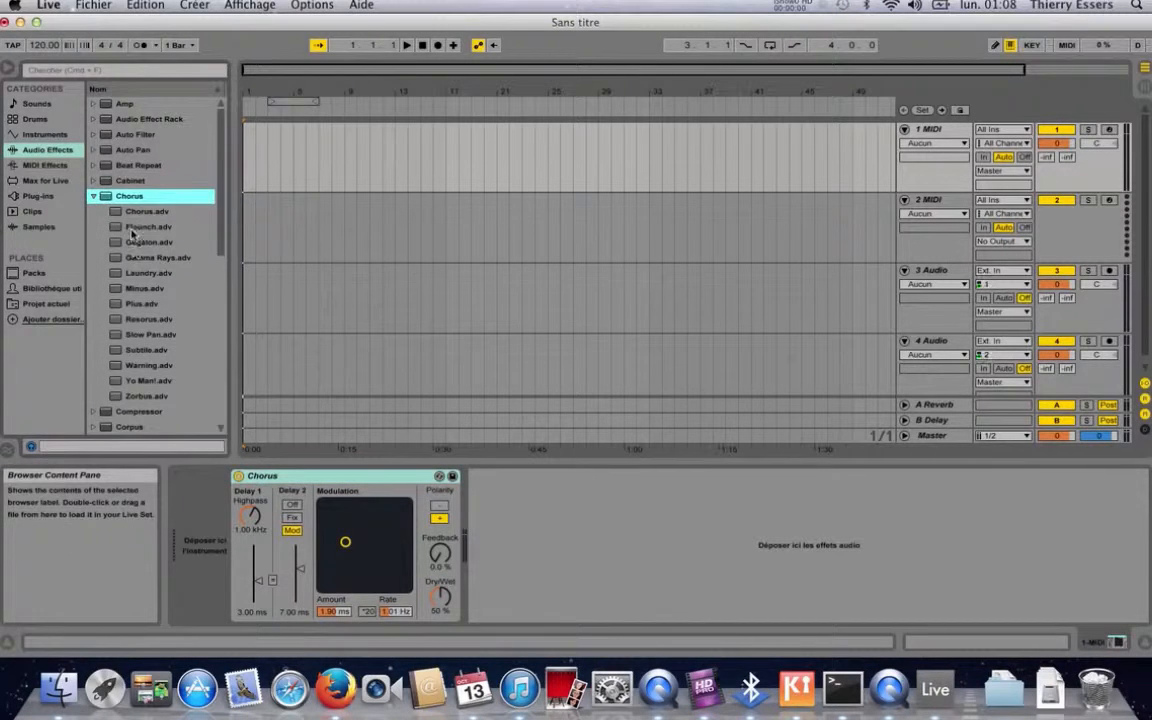
double_click(130, 230)
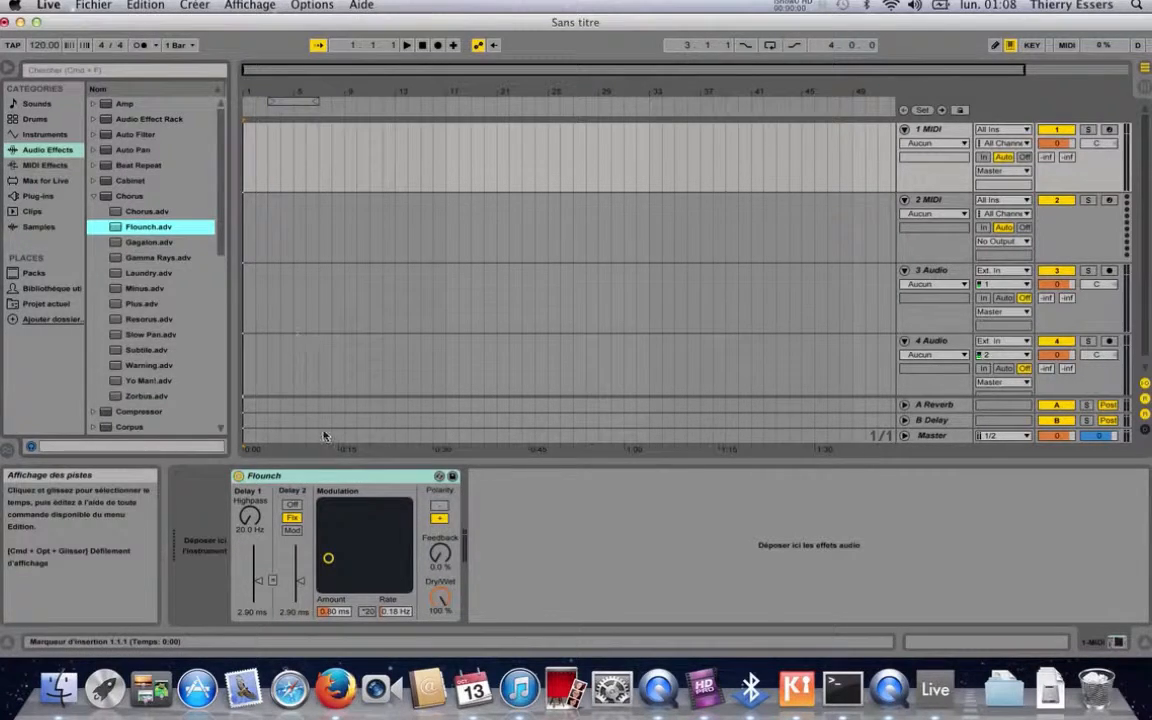
right_click(348, 486)
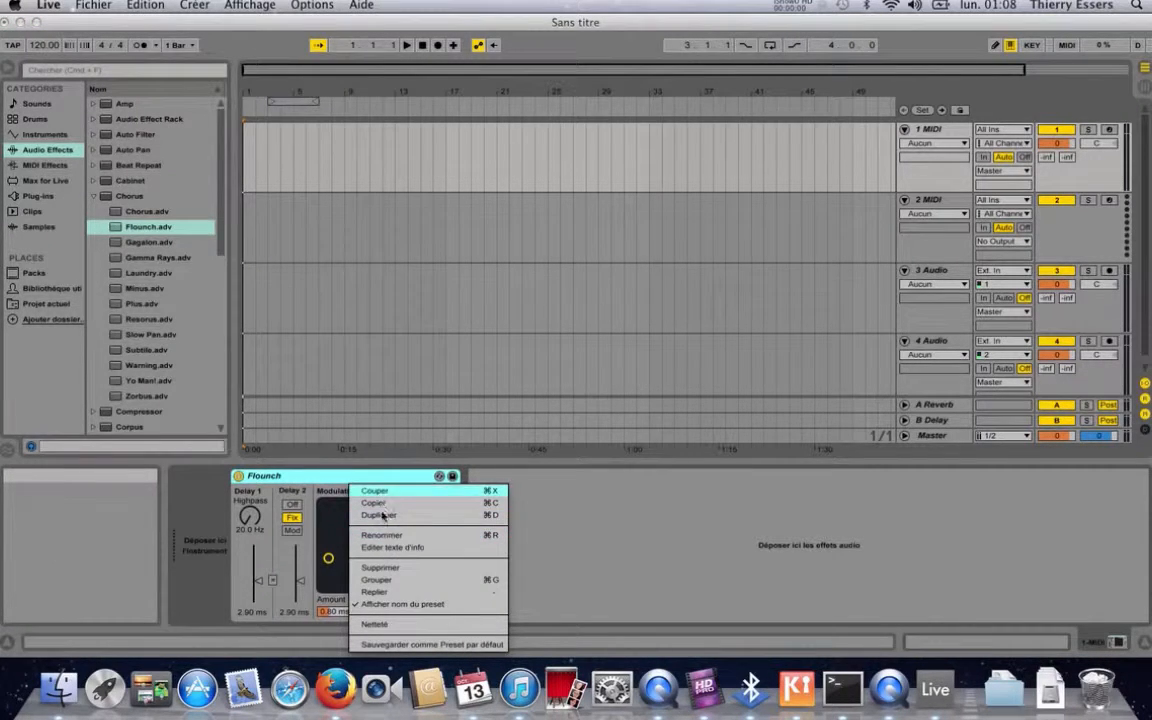
click(396, 572)
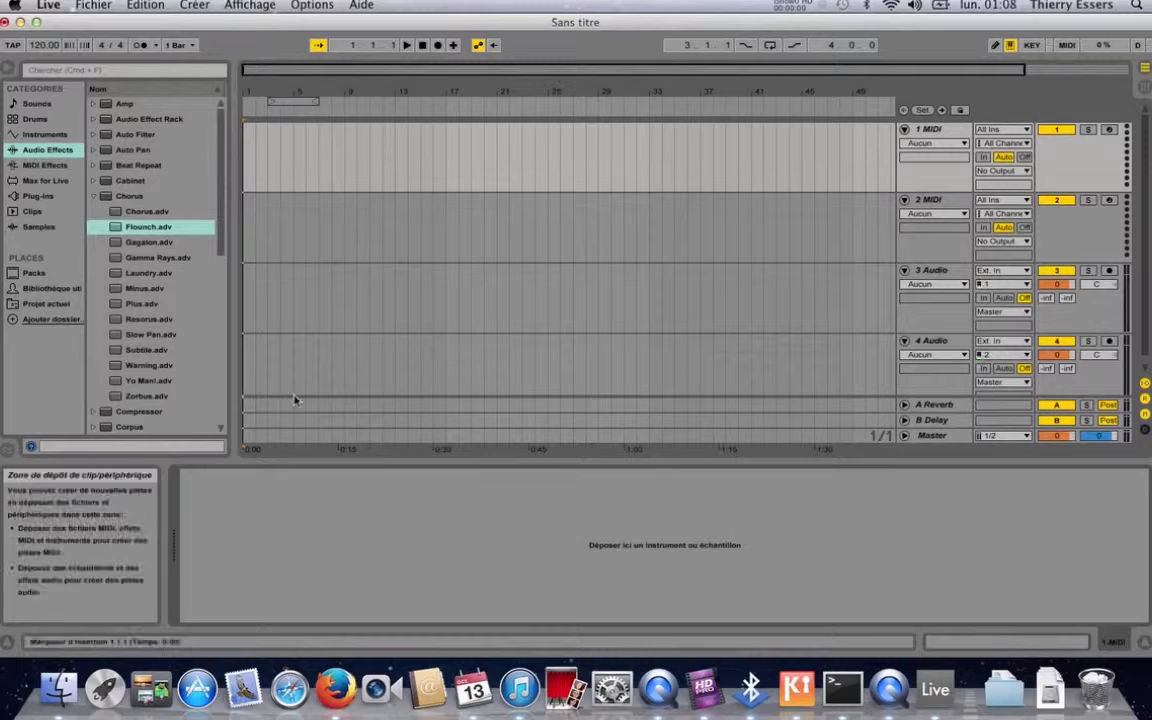
Step: Look through the built-in MIDI effects in the browser and check the presets of Random
click(52, 167)
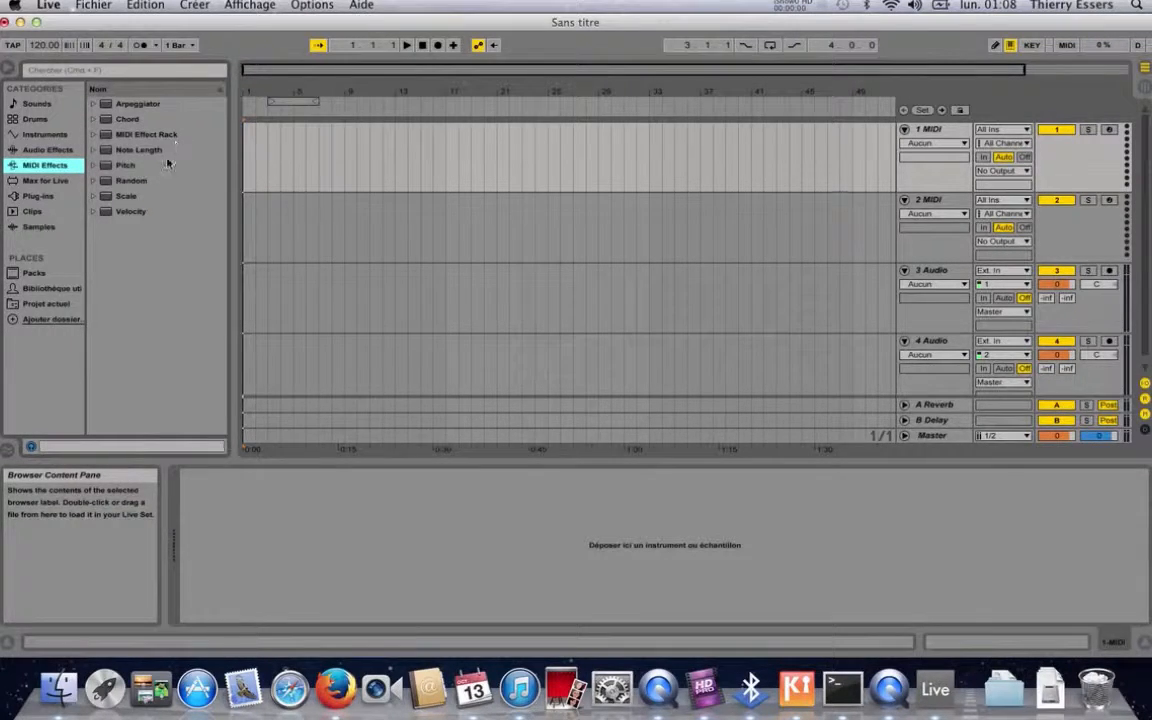
click(94, 211)
click(94, 181)
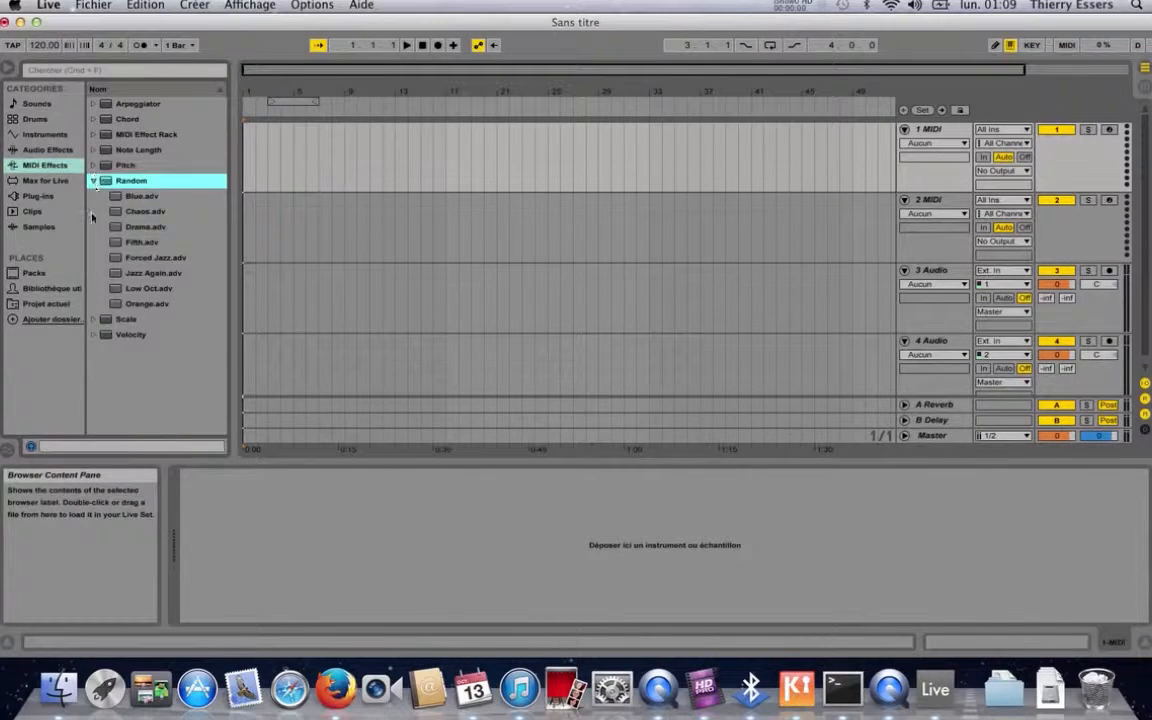
click(94, 182)
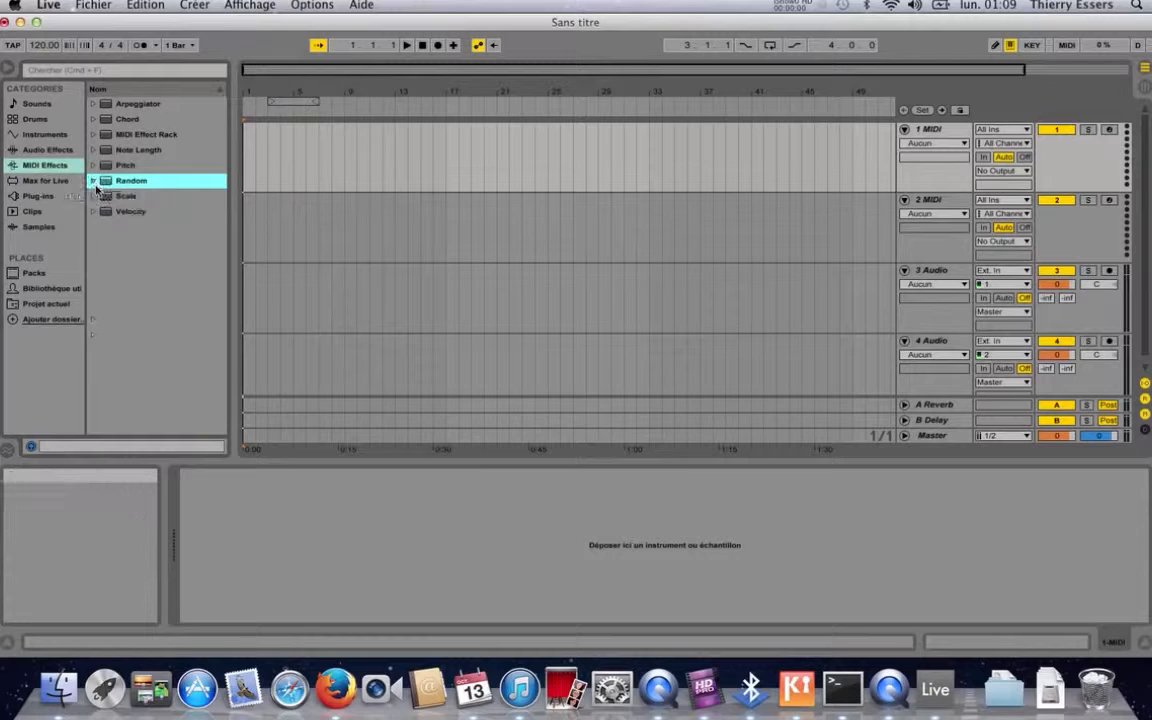